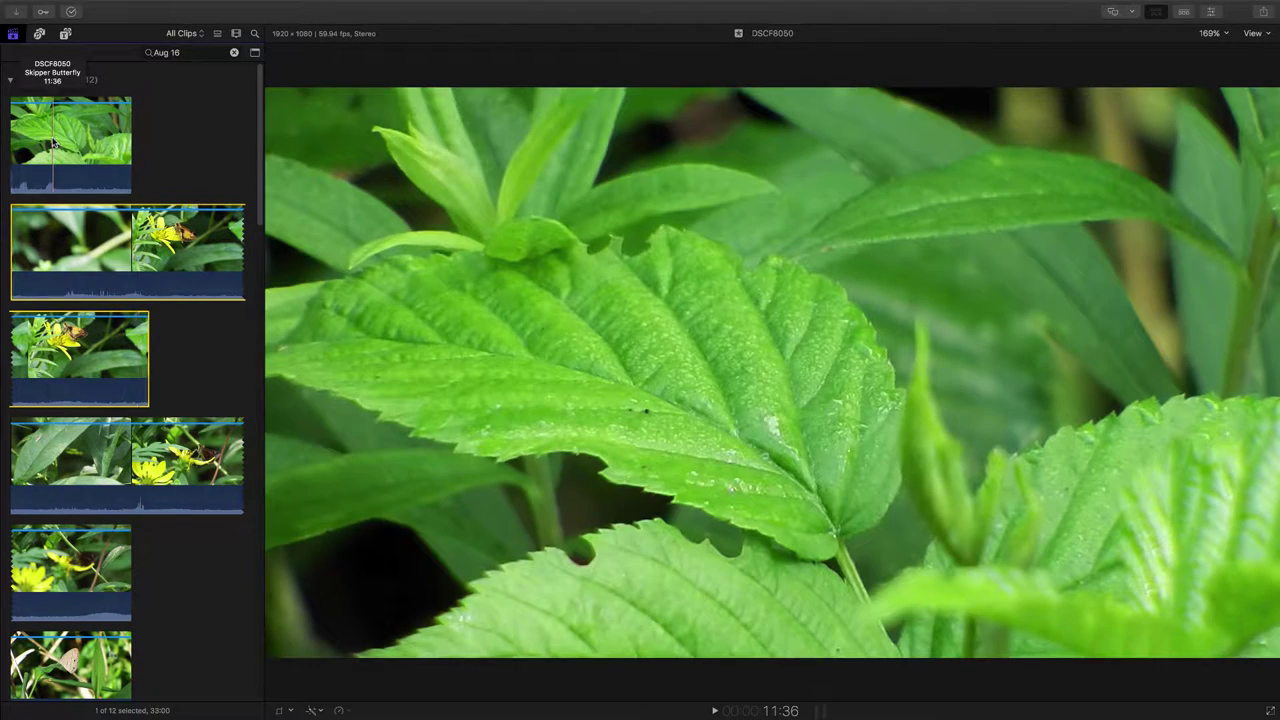
- Select the first Aug 16 clip, DSCF8051, and skim through its skipper butterfly footage
left_click(35, 138)
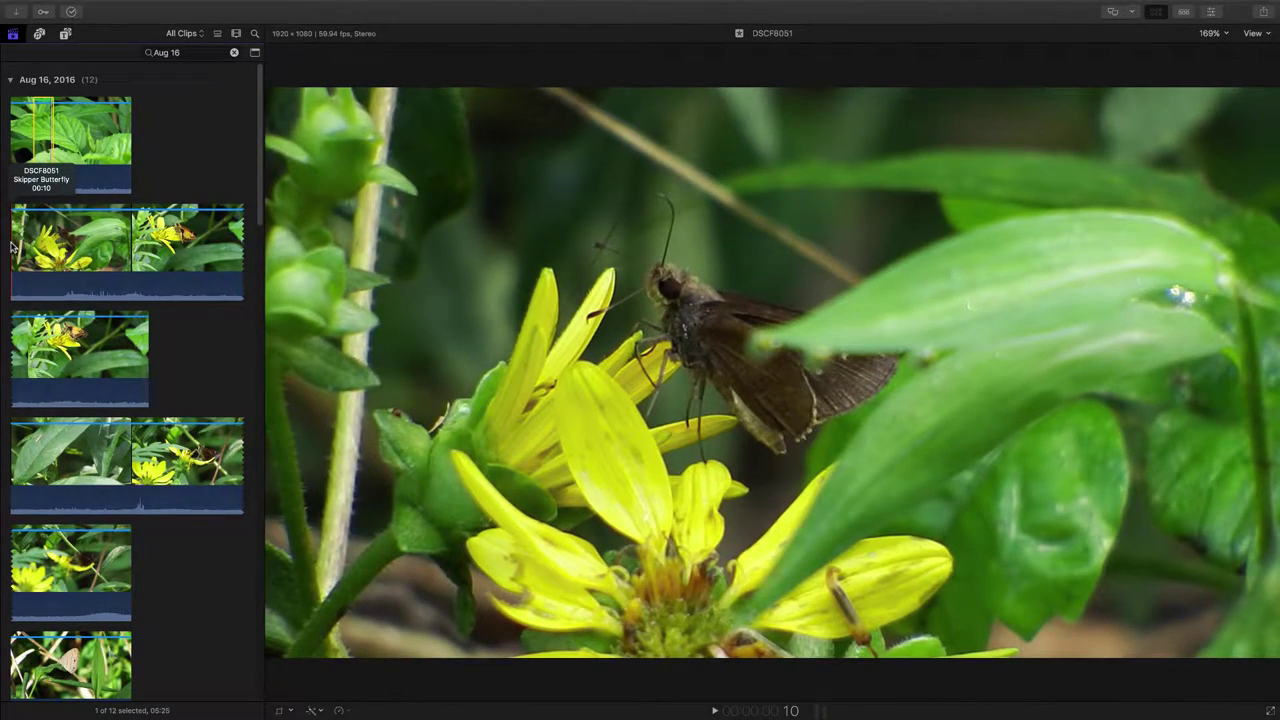
- Set a 50:00 range on DSCF8051 around the Zabulon Skipper and mark it Favorite
left_click(13, 247)
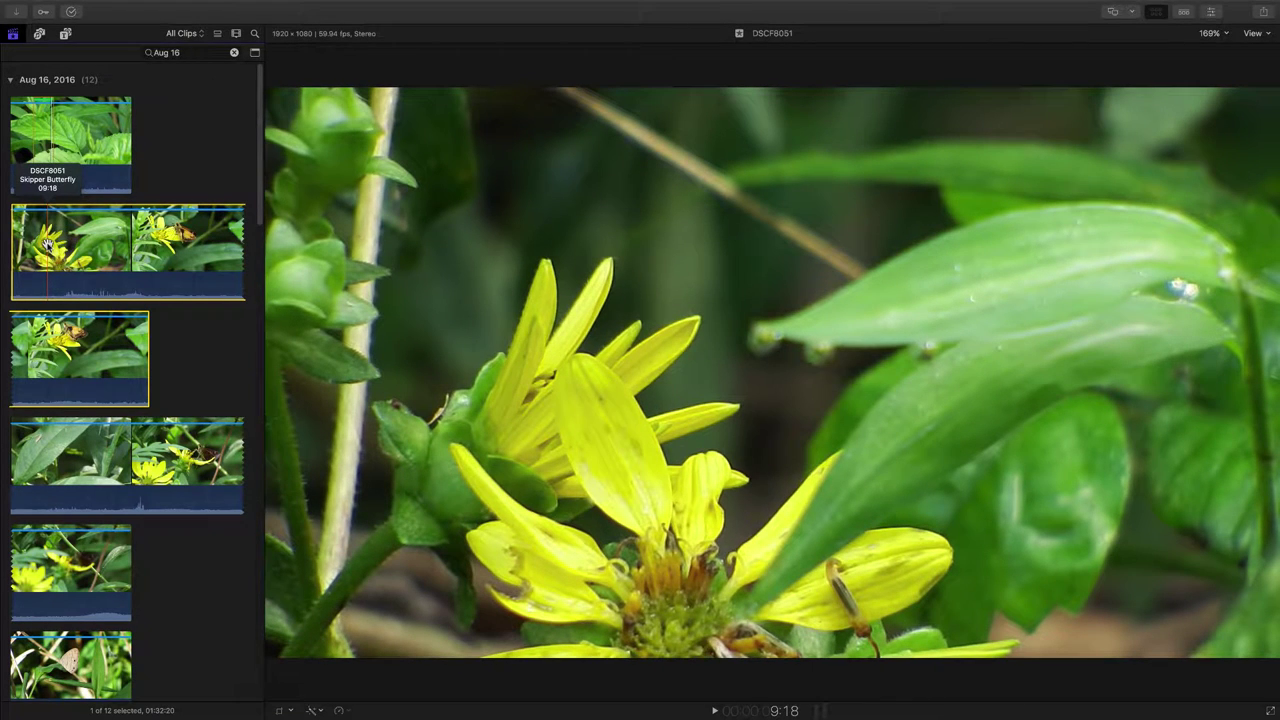
key("o")
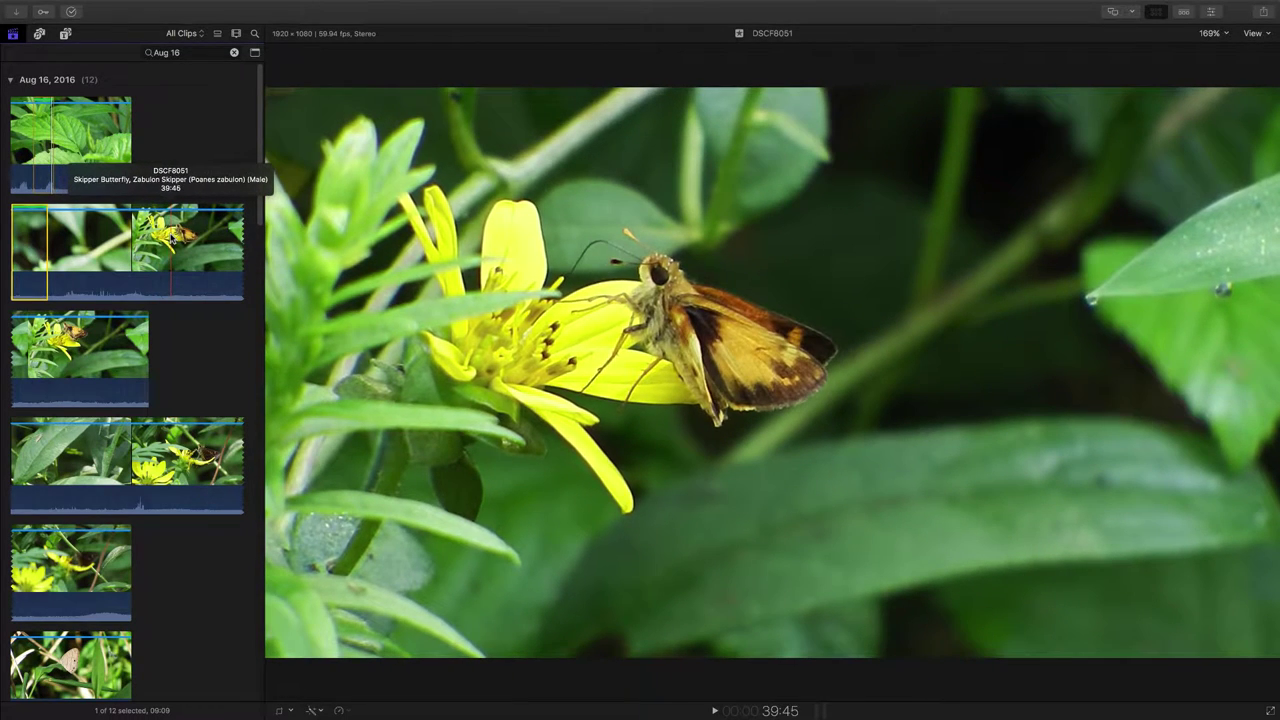
key("i")
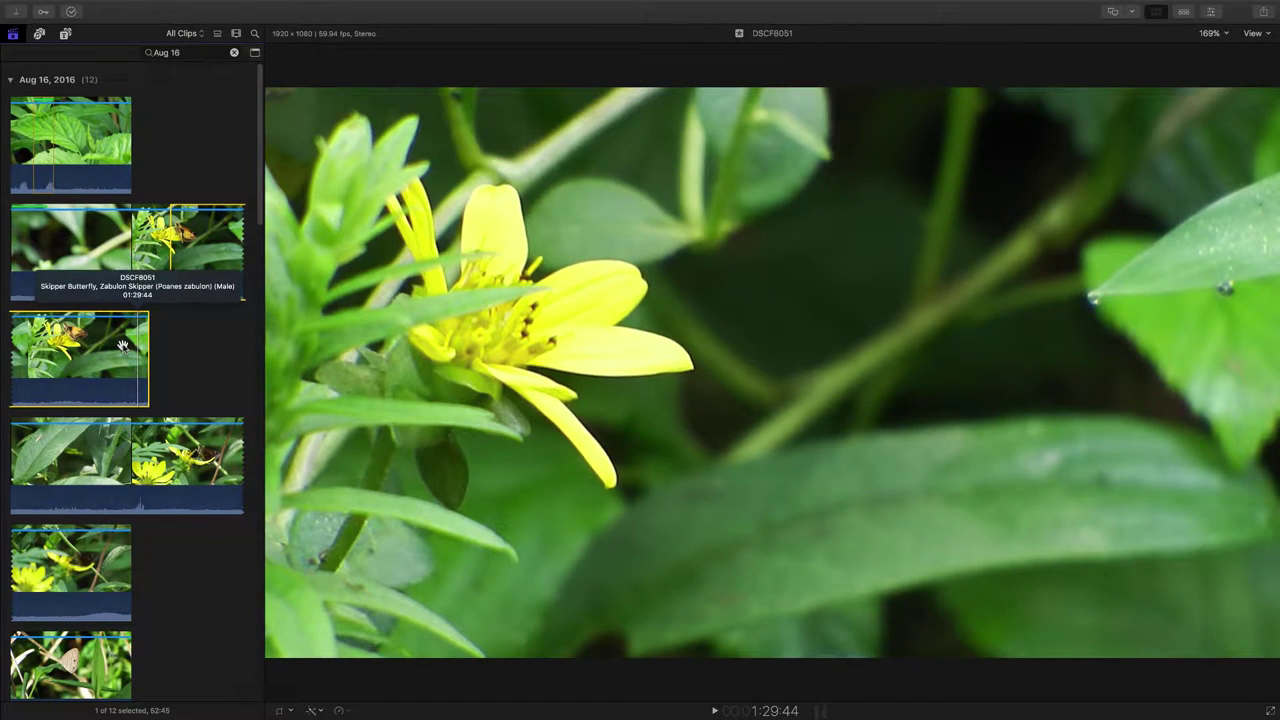
key("o")
key("ctrl+1")
- Select DSCF8052 and set an out point while reviewing its skipper footage
scroll(122, 346, "down", 3)
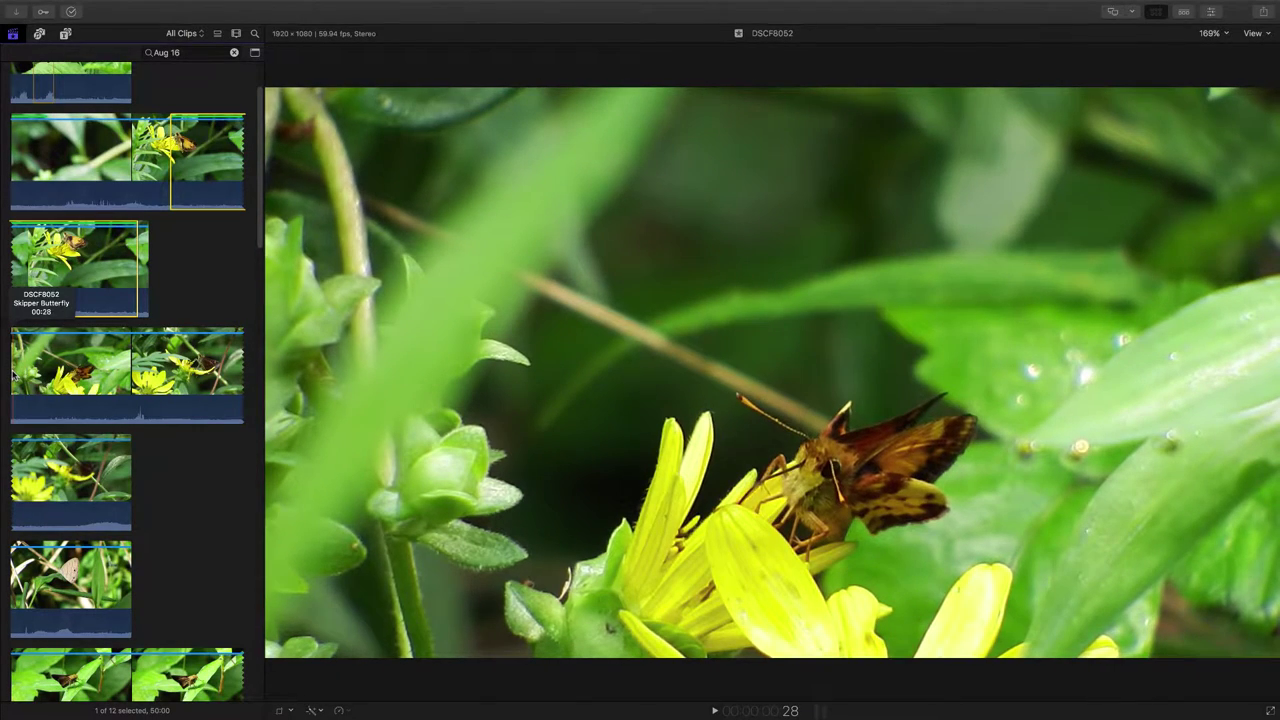
left_click(14, 372)
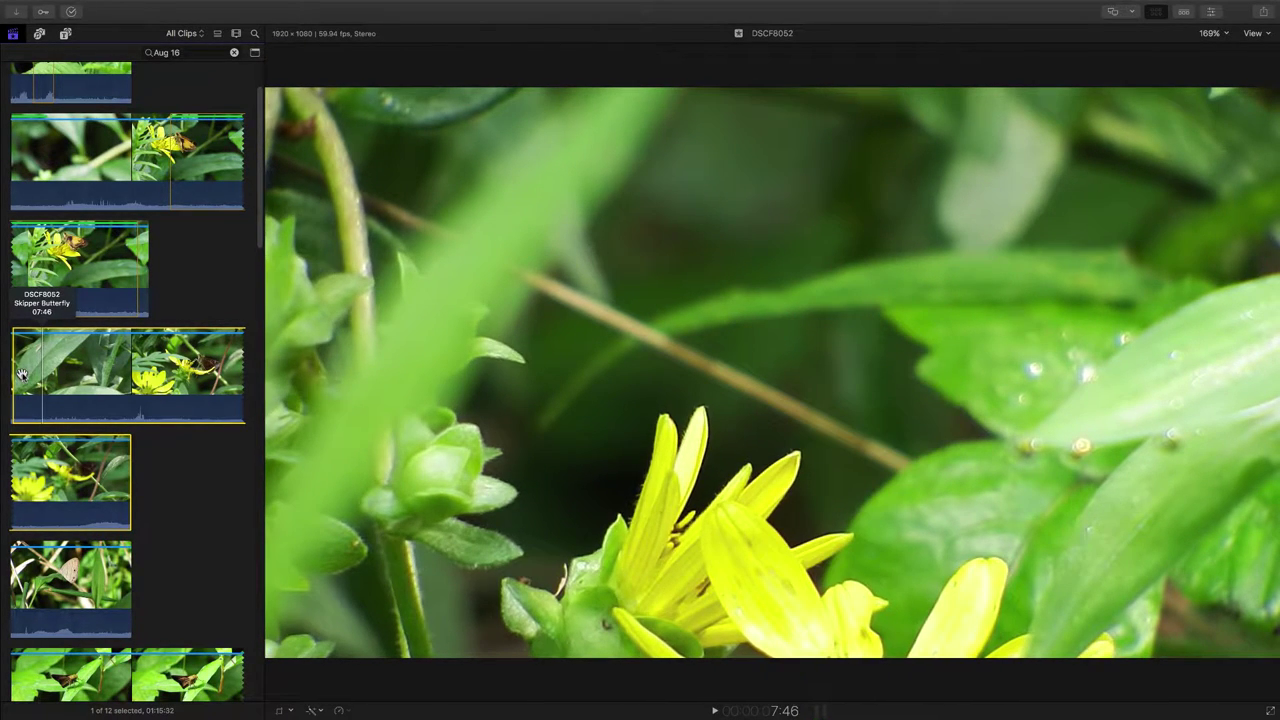
key("o")
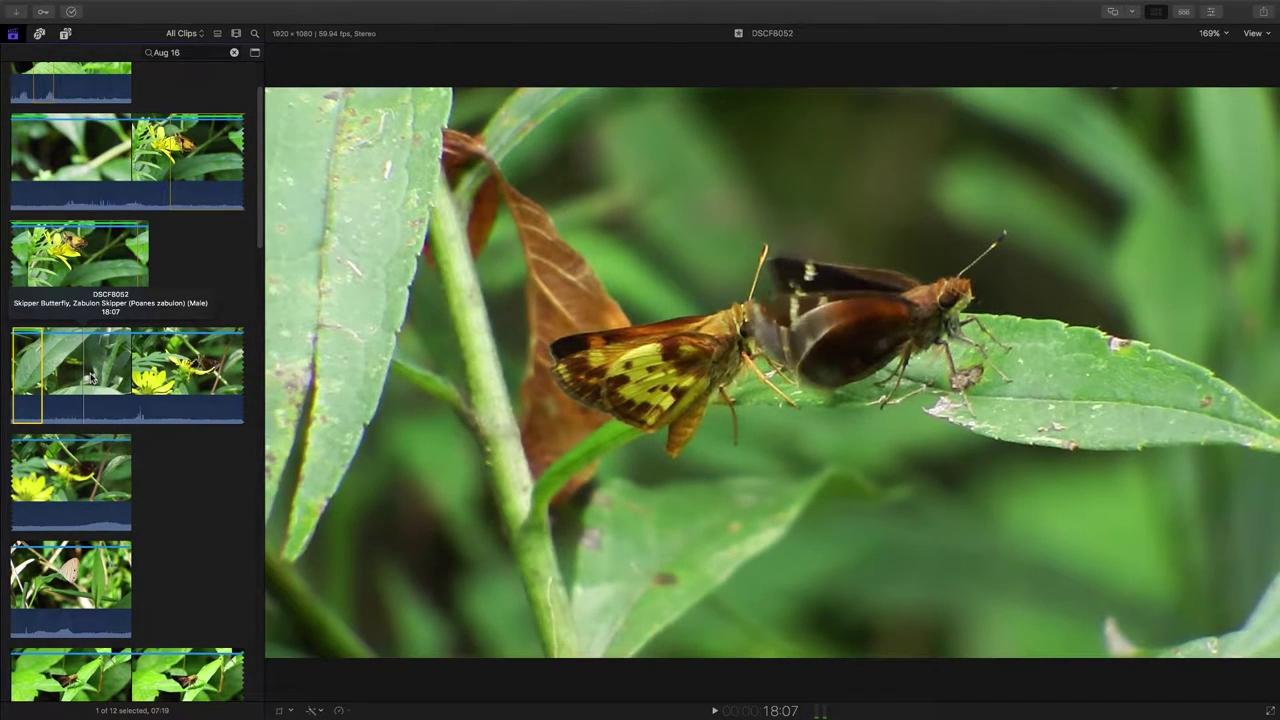
- Set in and out points on DSCF8052 around the two skippers on the leaf
key("i")
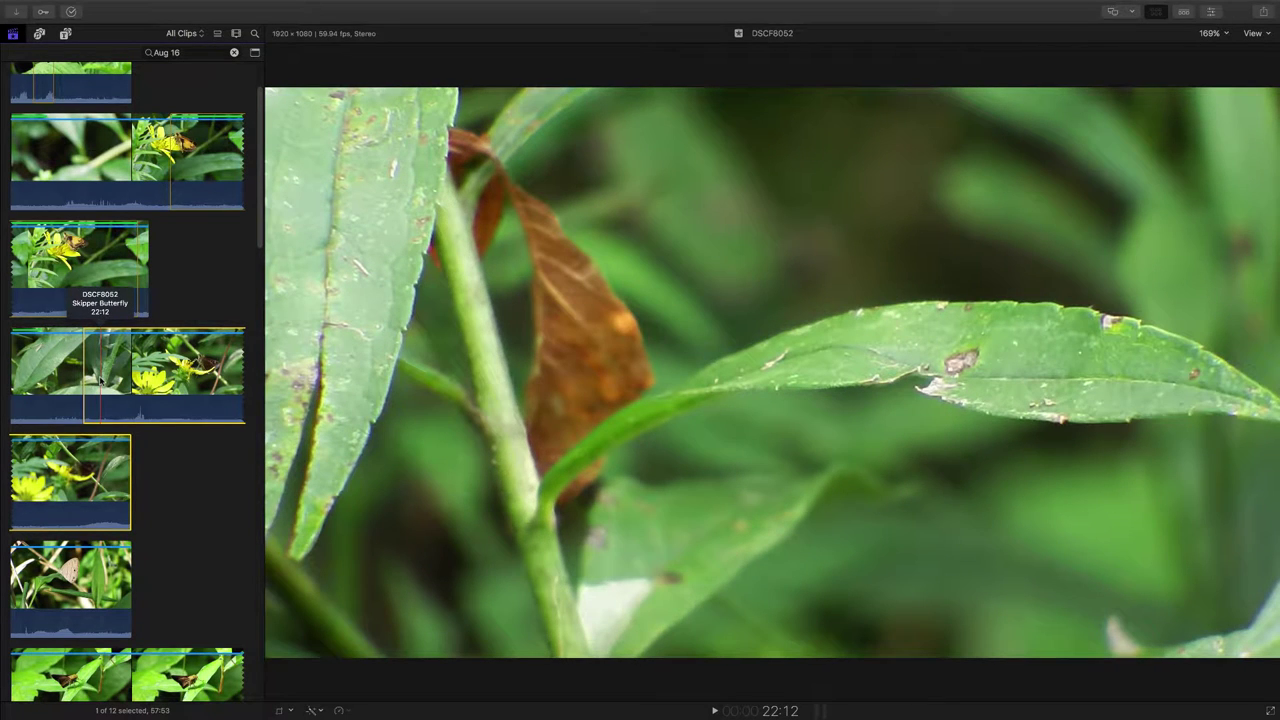
key("o")
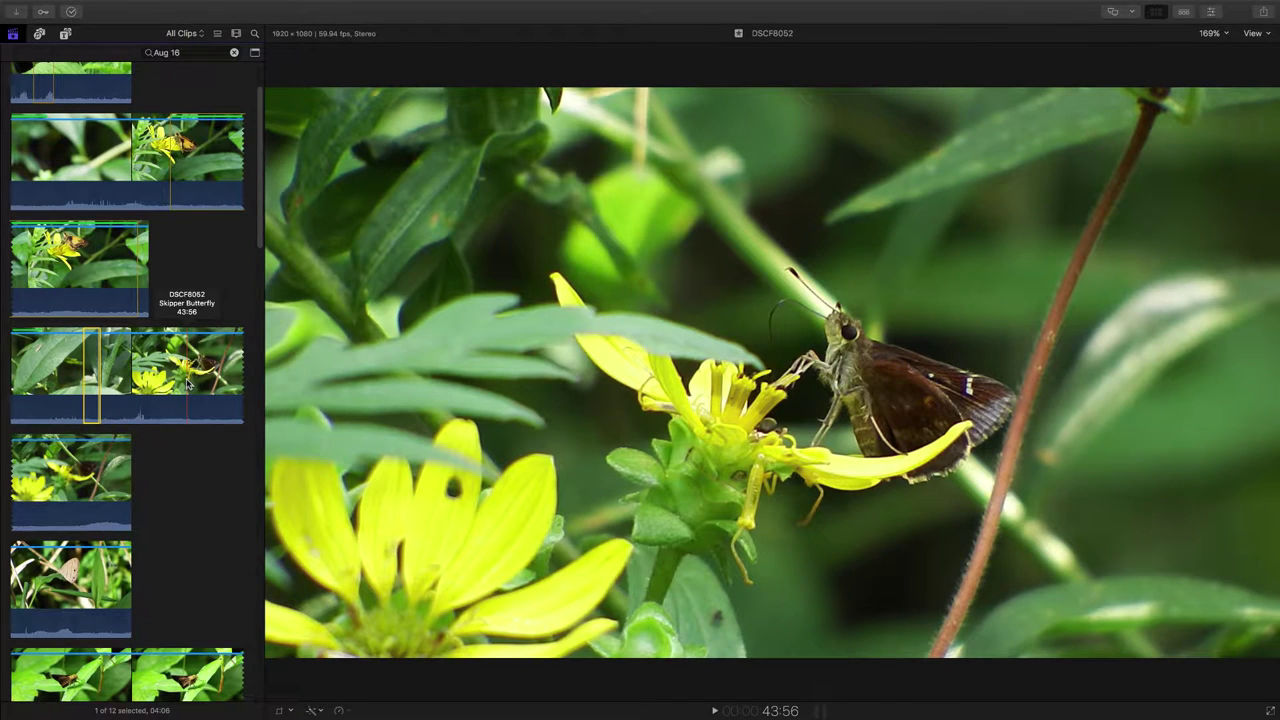
- Mark a range on DSCF8052 from the skipper on the flower to near the clip's end
key("i")
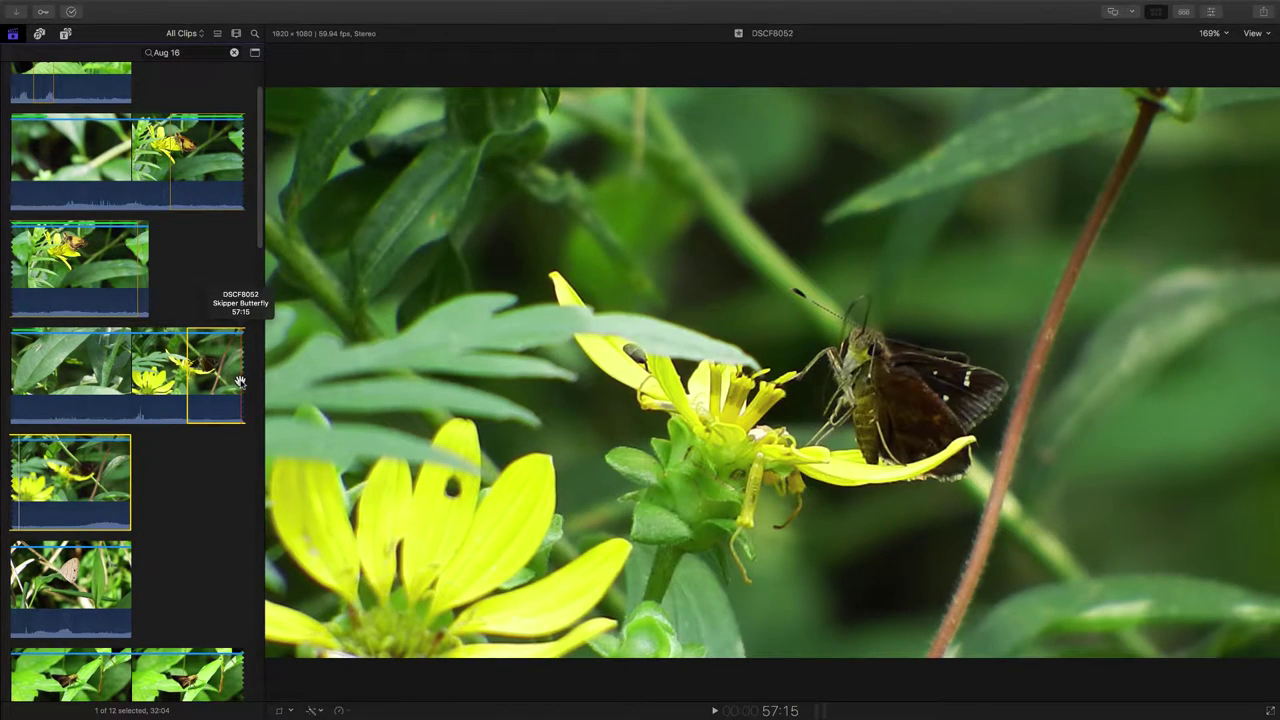
left_click_drag(240, 381, 240, 381)
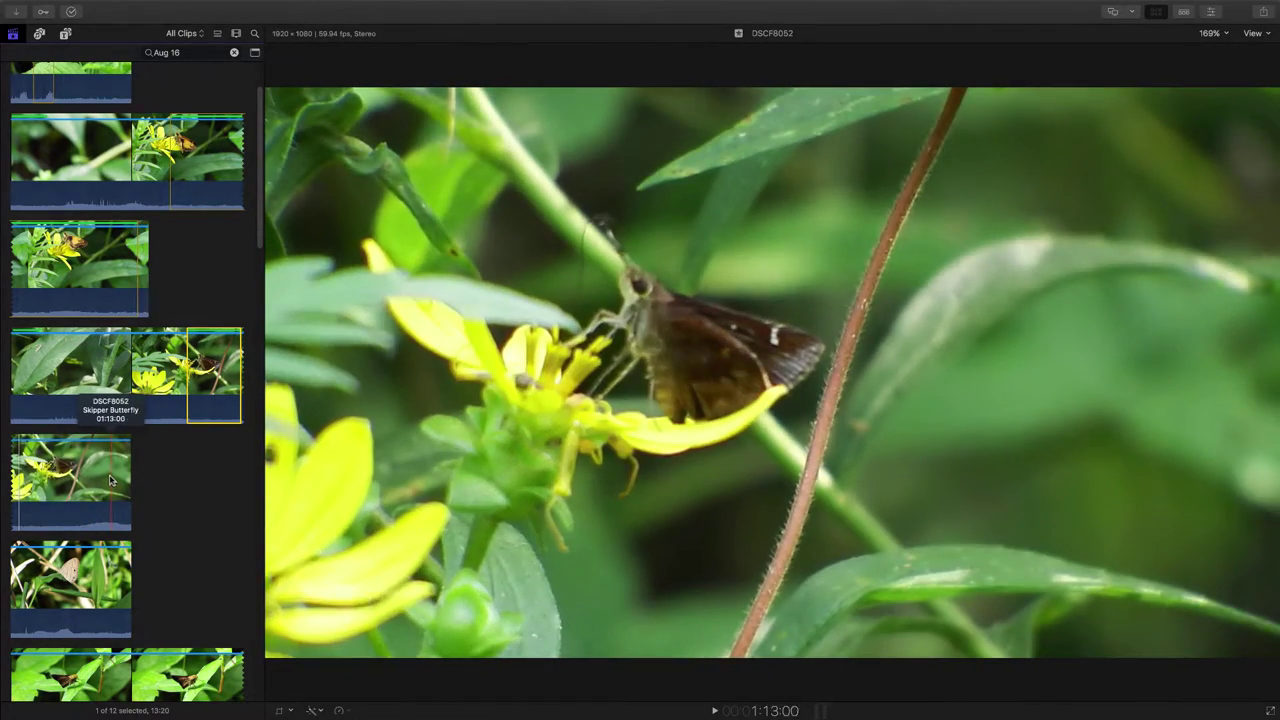
scroll(110, 481, "down", 3)
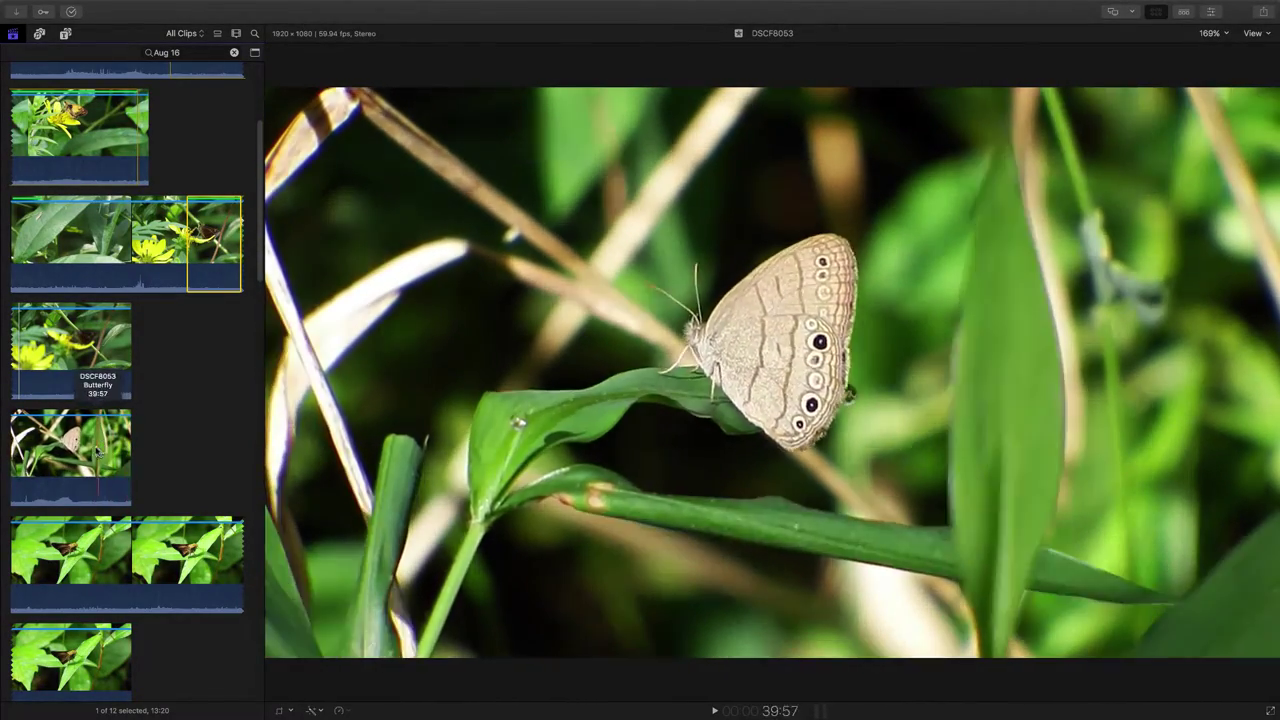
- Mark a 13:17 range near the end of the Skipper Butterfly clip DSCF8056
key("x")
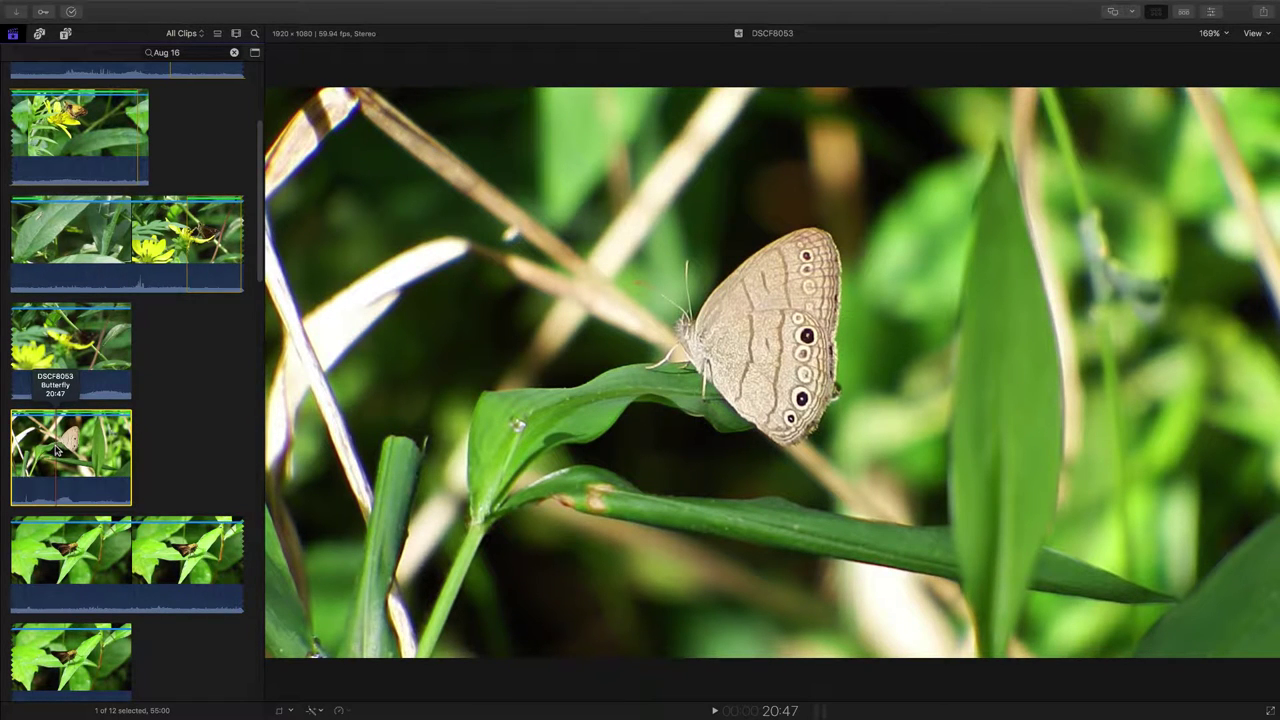
scroll(57, 452, "down", 3)
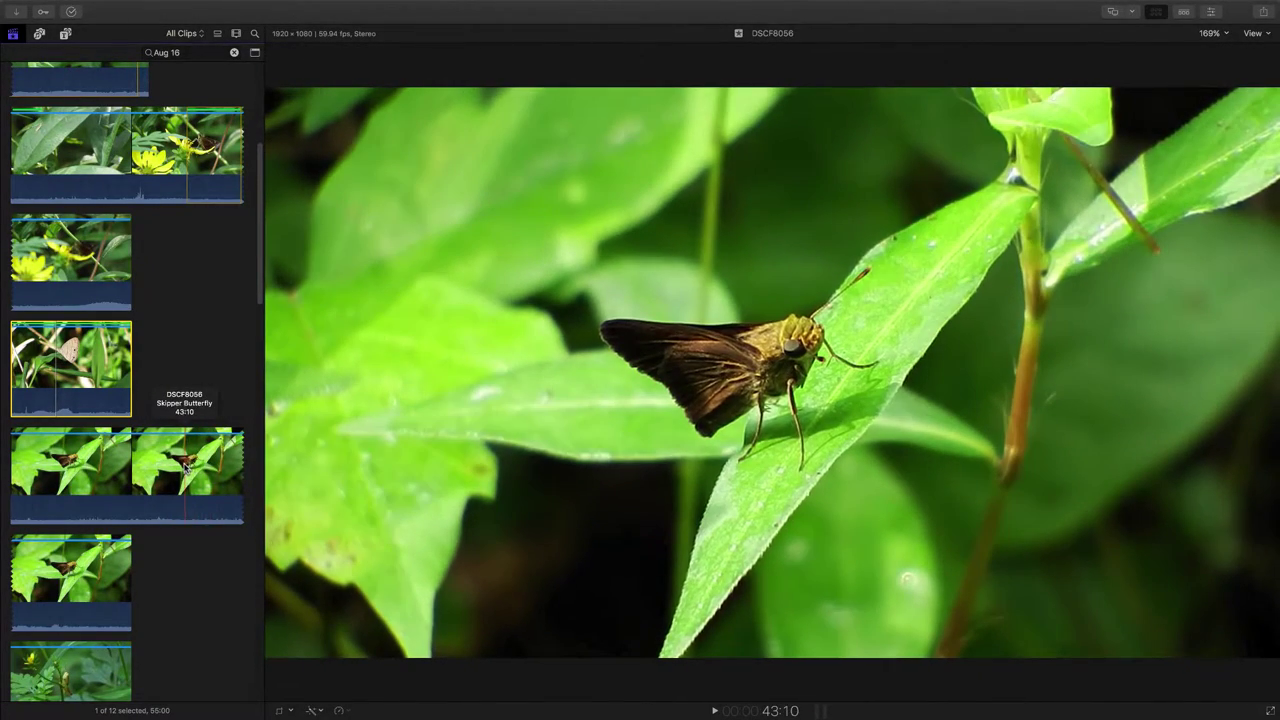
left_click(185, 465)
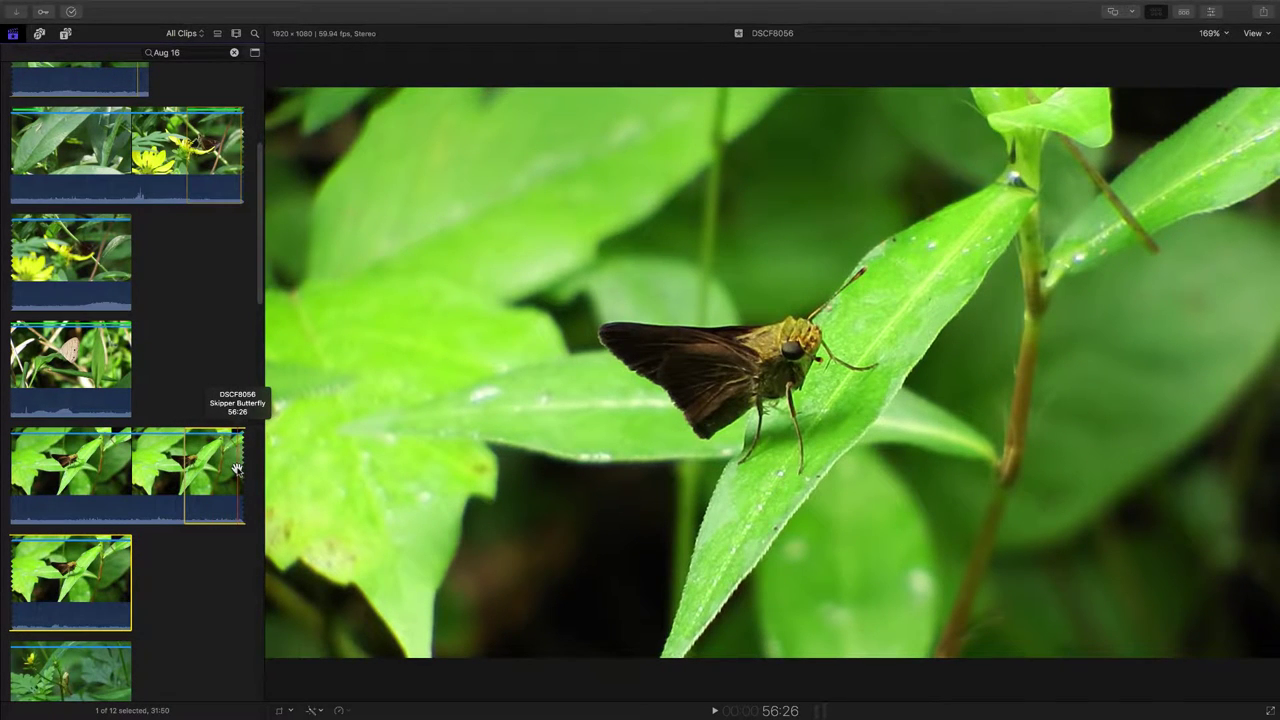
key("o")
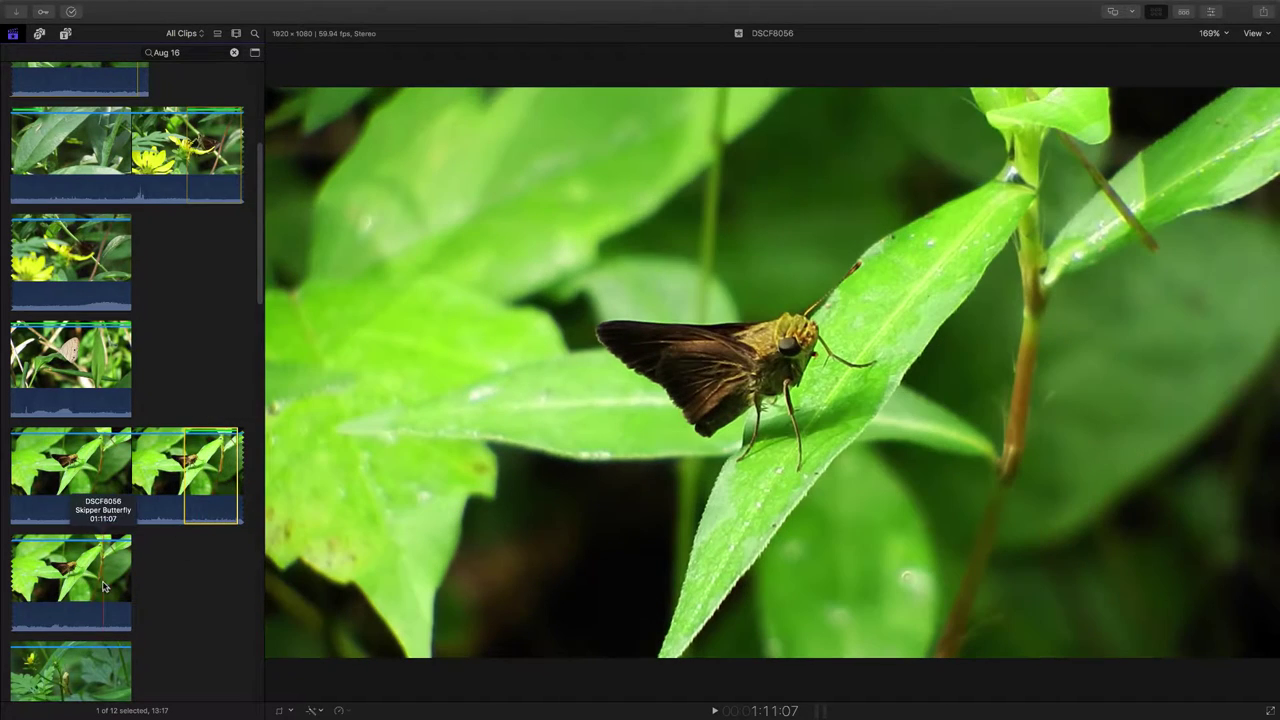
scroll(28, 500, "down", 5)
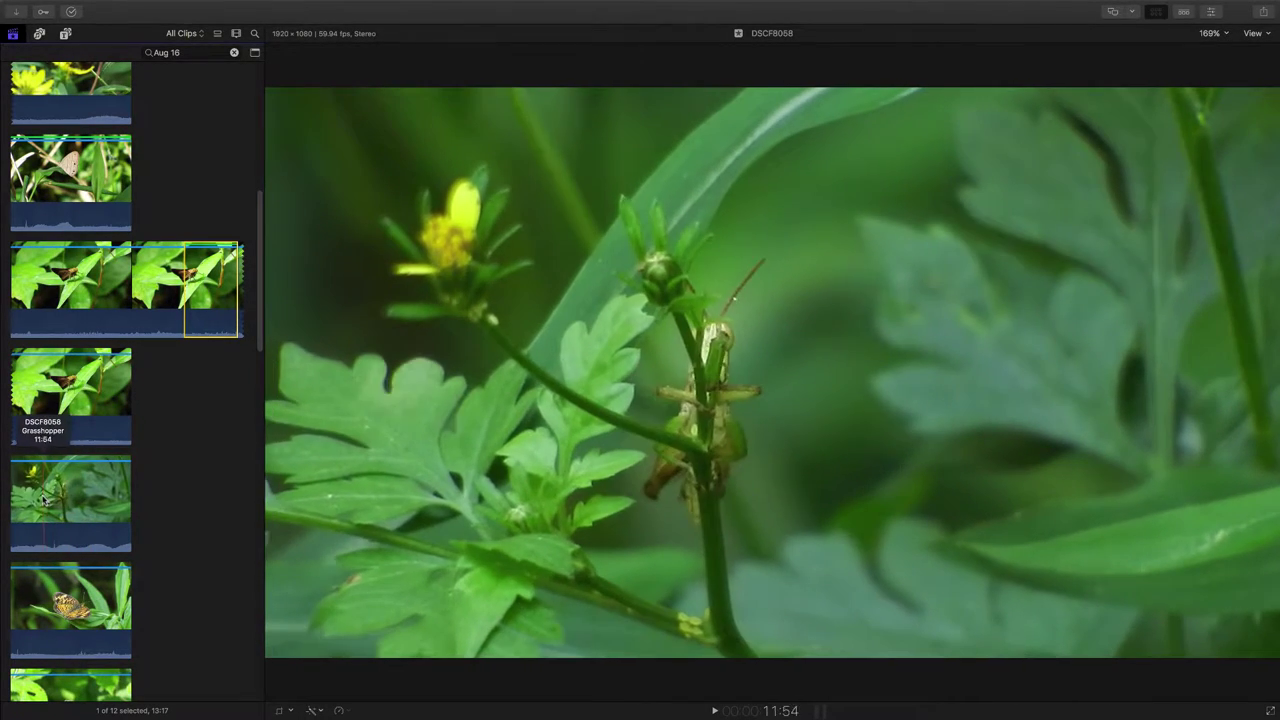
- Select the Grasshopper clip DSCF8058 and mark its 22:51 usable section
left_click(54, 495)
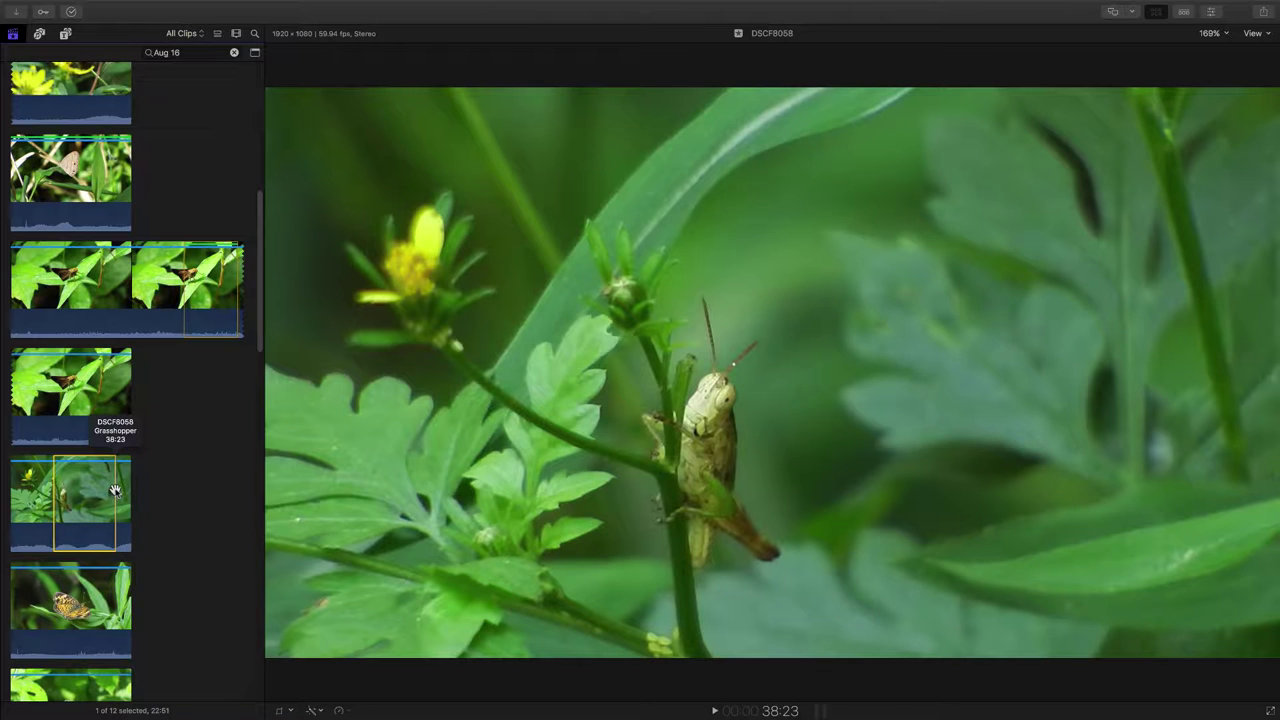
scroll(115, 490, "down", 3)
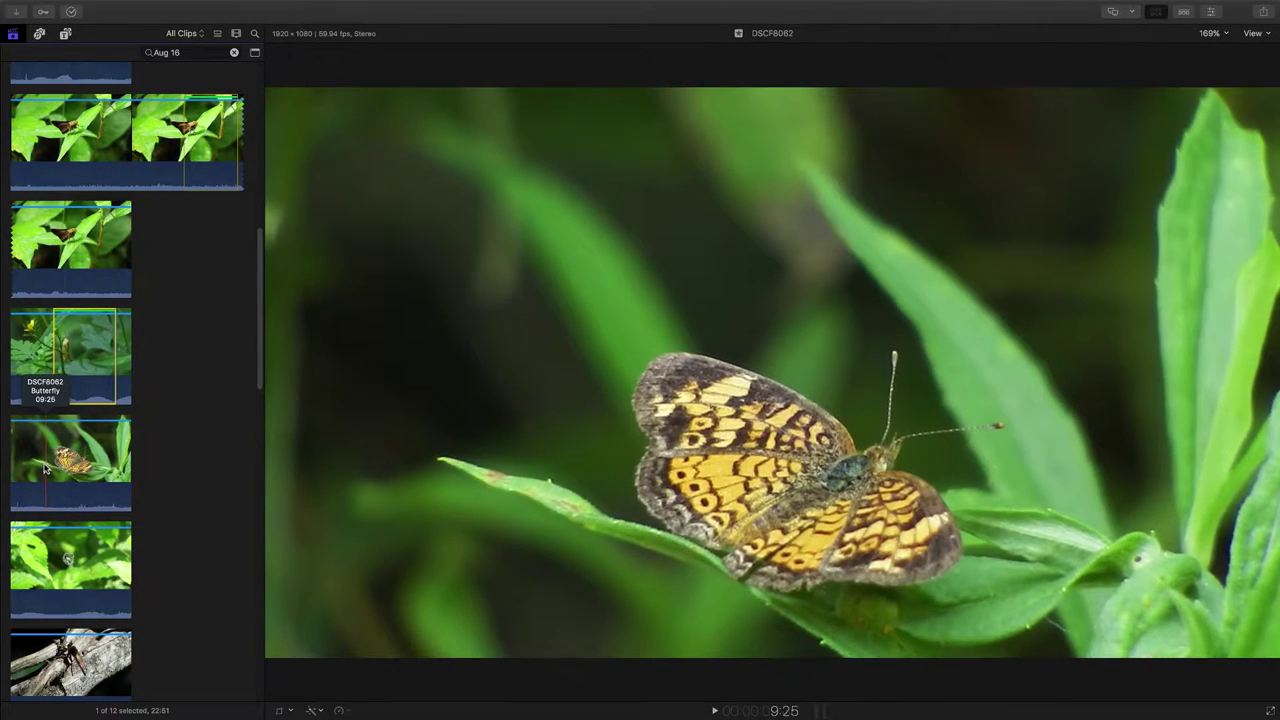
- Mark an 18:05 usable range in the Butterfly clip DSCF8062
left_click(43, 468)
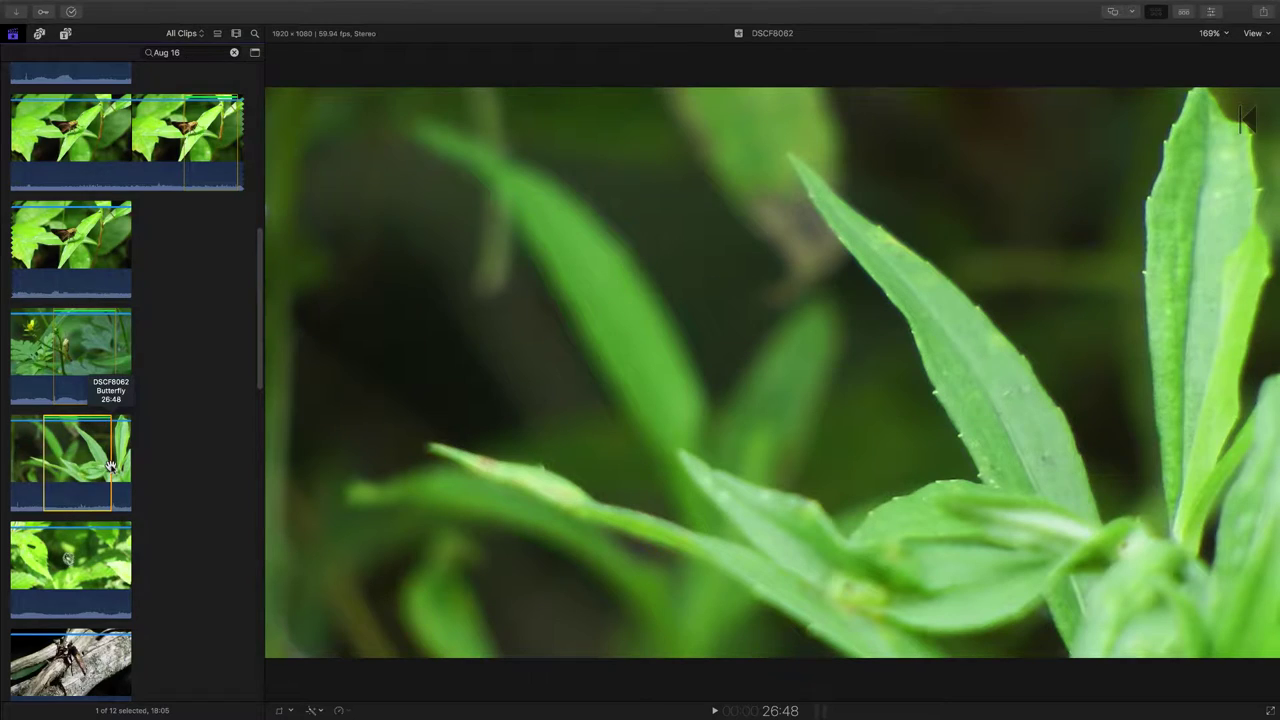
scroll(110, 465, "down", 3)
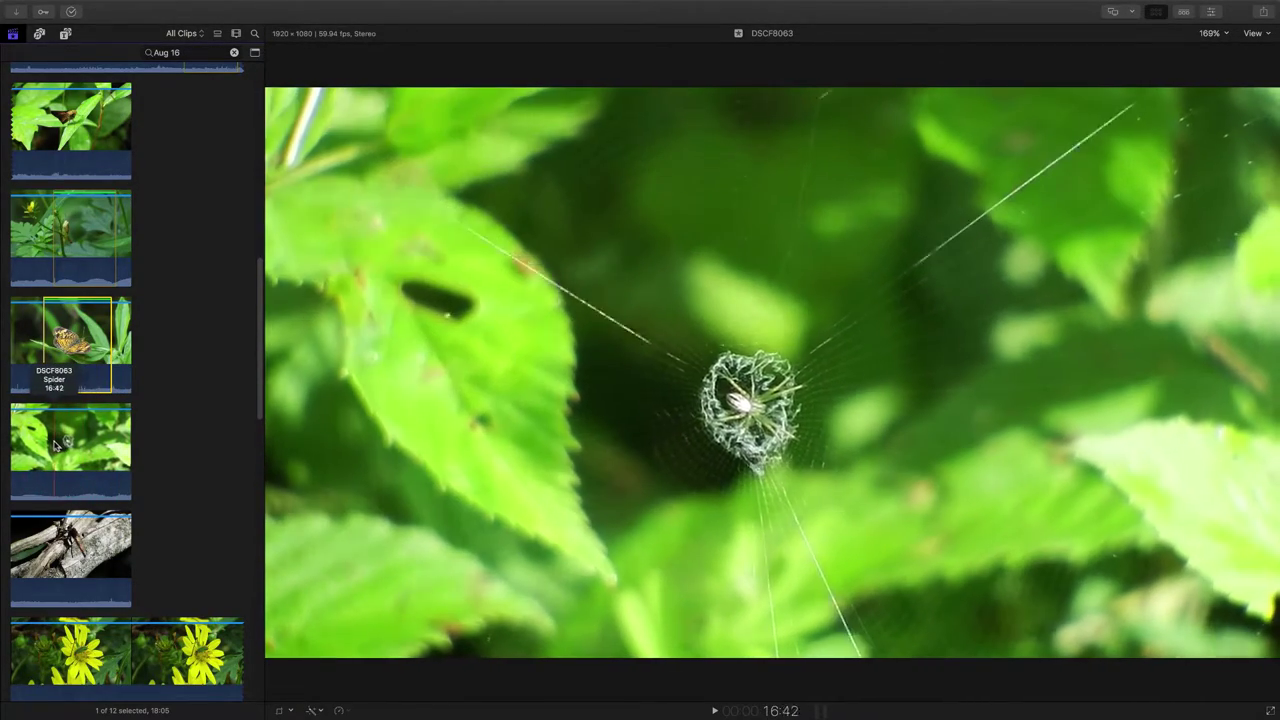
- Mark a 10:15 range in the Spider clip DSCF8063, ending it at the skimmer
left_click(55, 447)
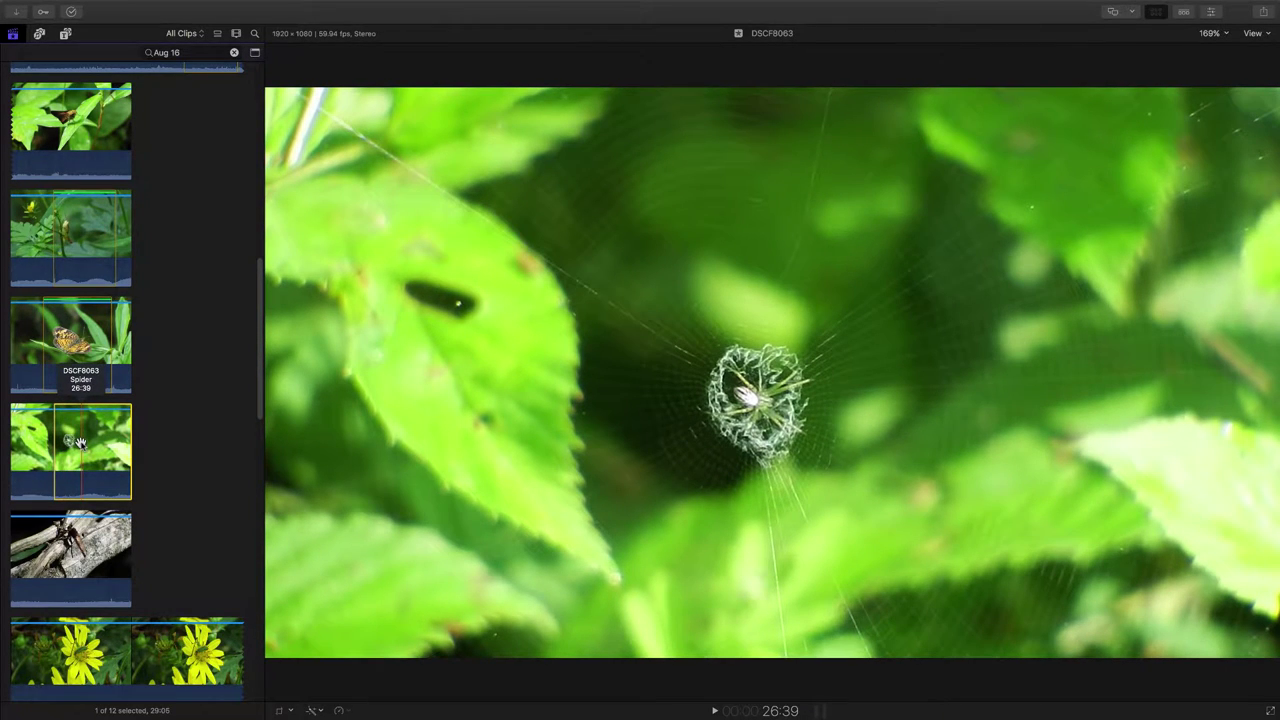
key("o")
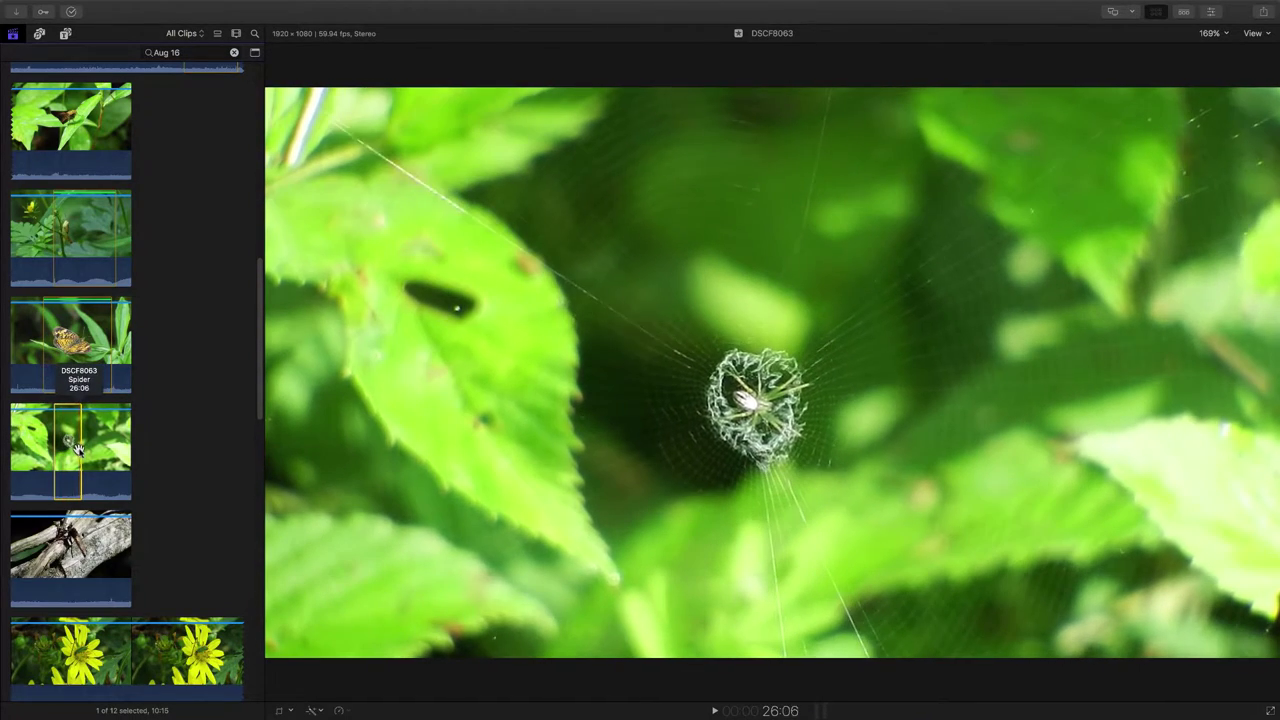
scroll(78, 449, "down", 2)
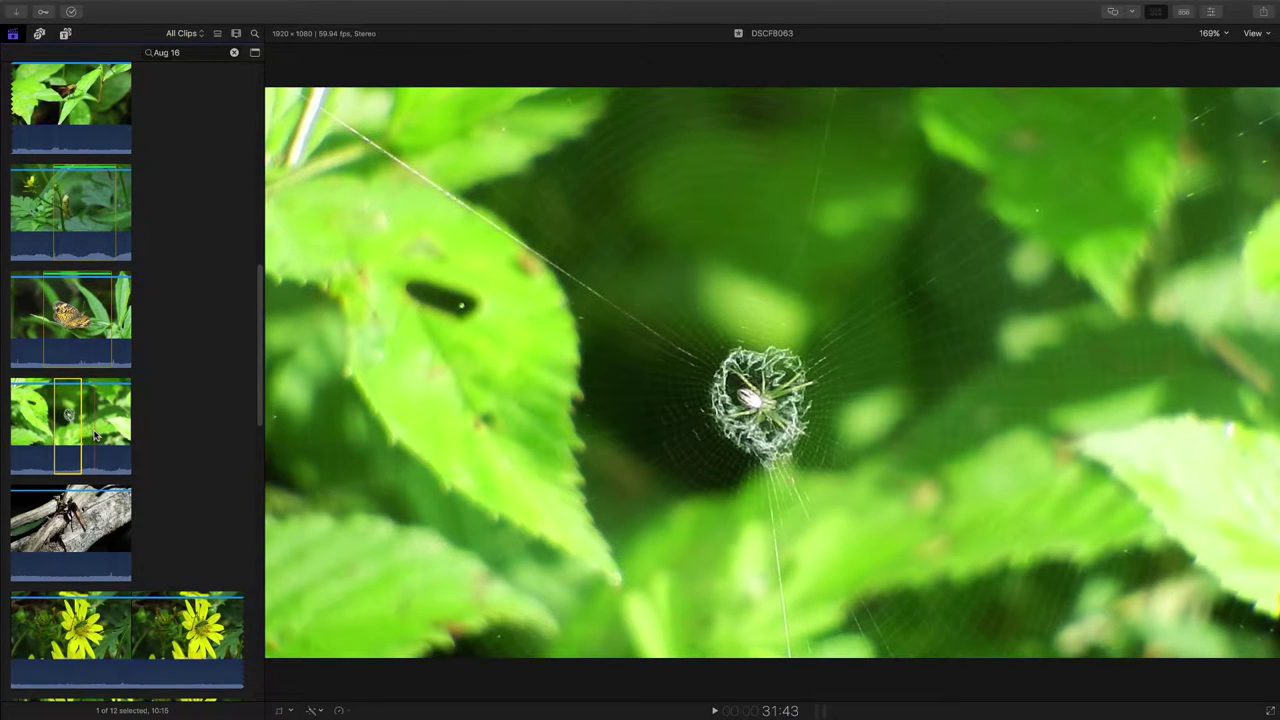
scroll(95, 435, "down", 1)
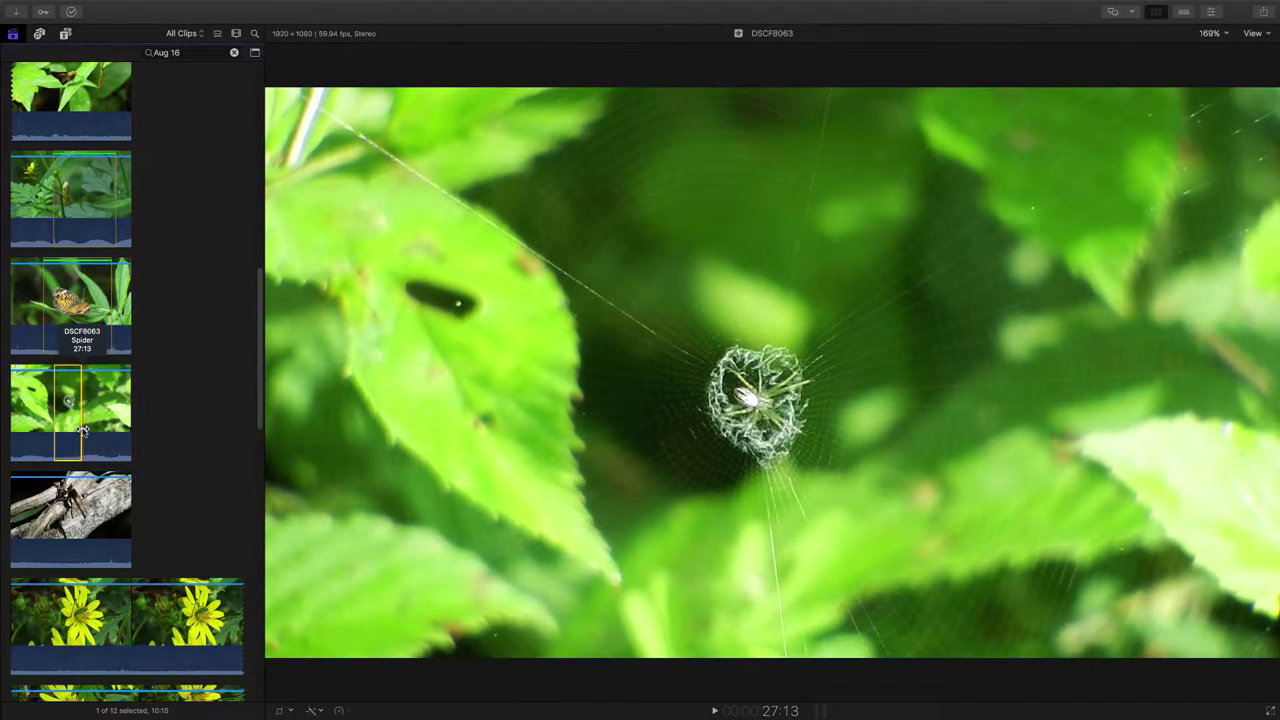
scroll(82, 430, "down", 4)
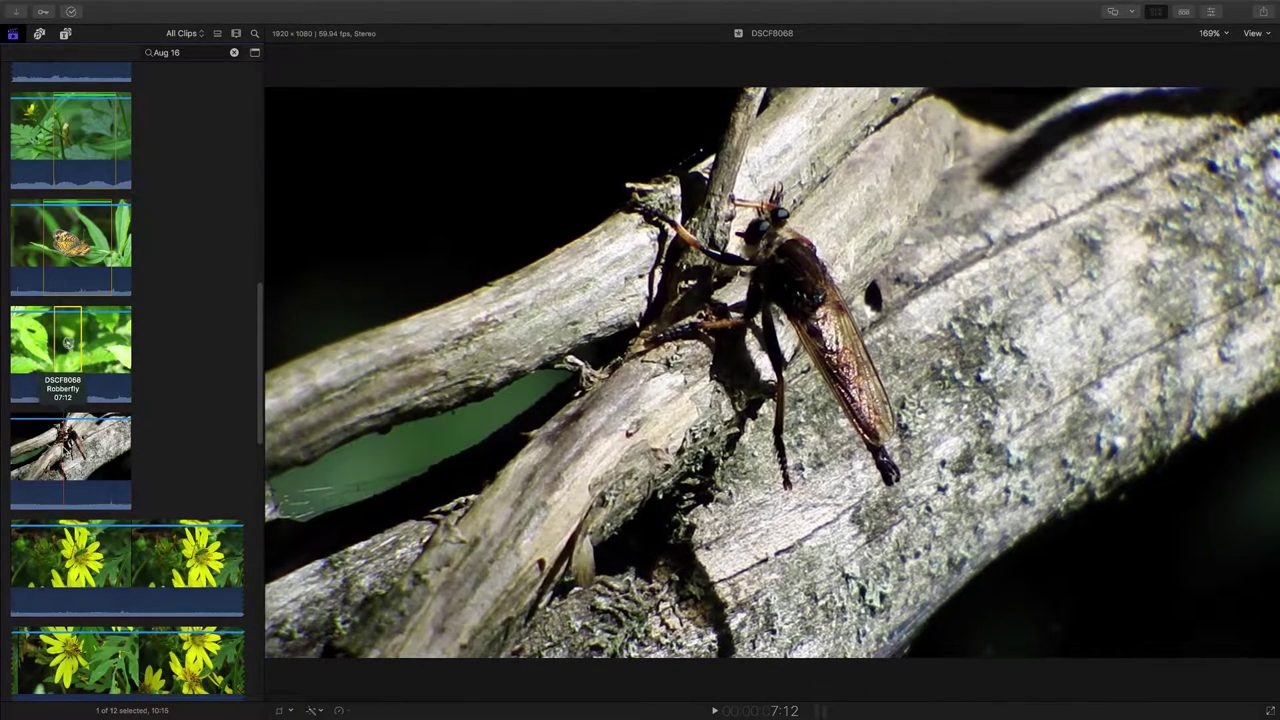
- Select the entire 16:30 Robberfly clip DSCF8068
left_click(64, 445)
scroll(67, 342, "down", 3)
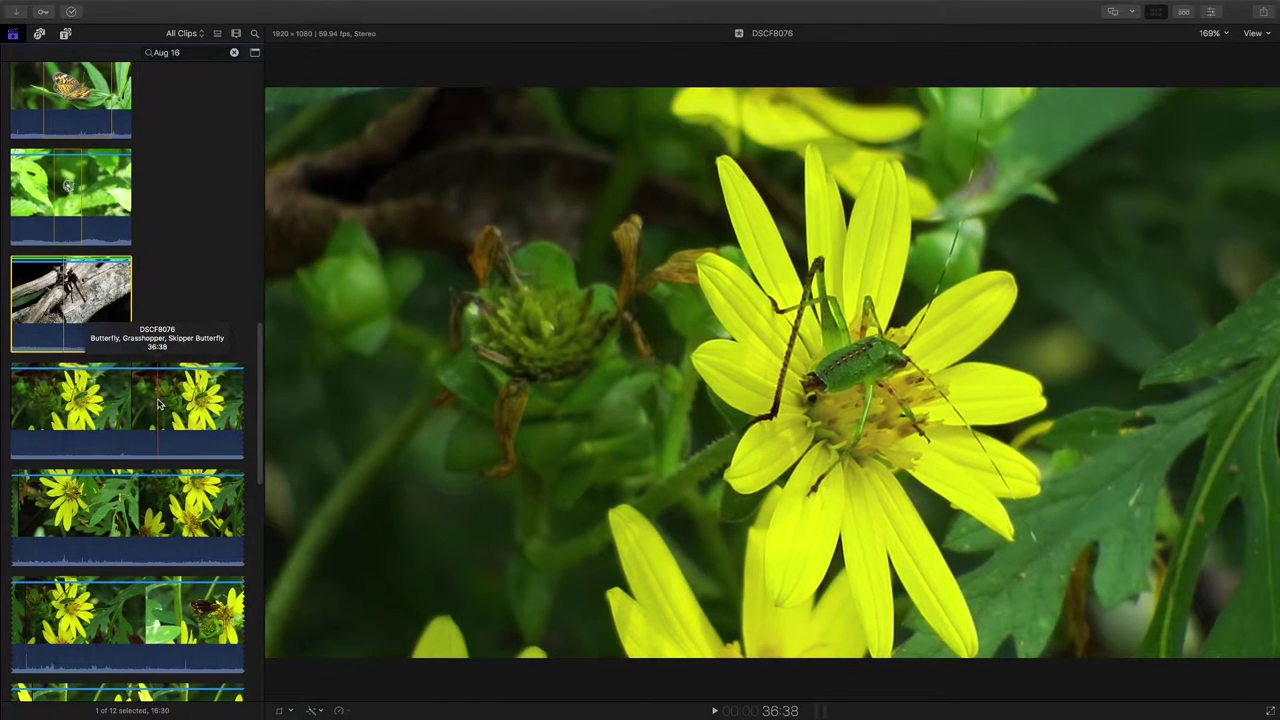
- Mark a 14:42 range on the grasshopper shot in the first yellow-flower clip
left_click(168, 404)
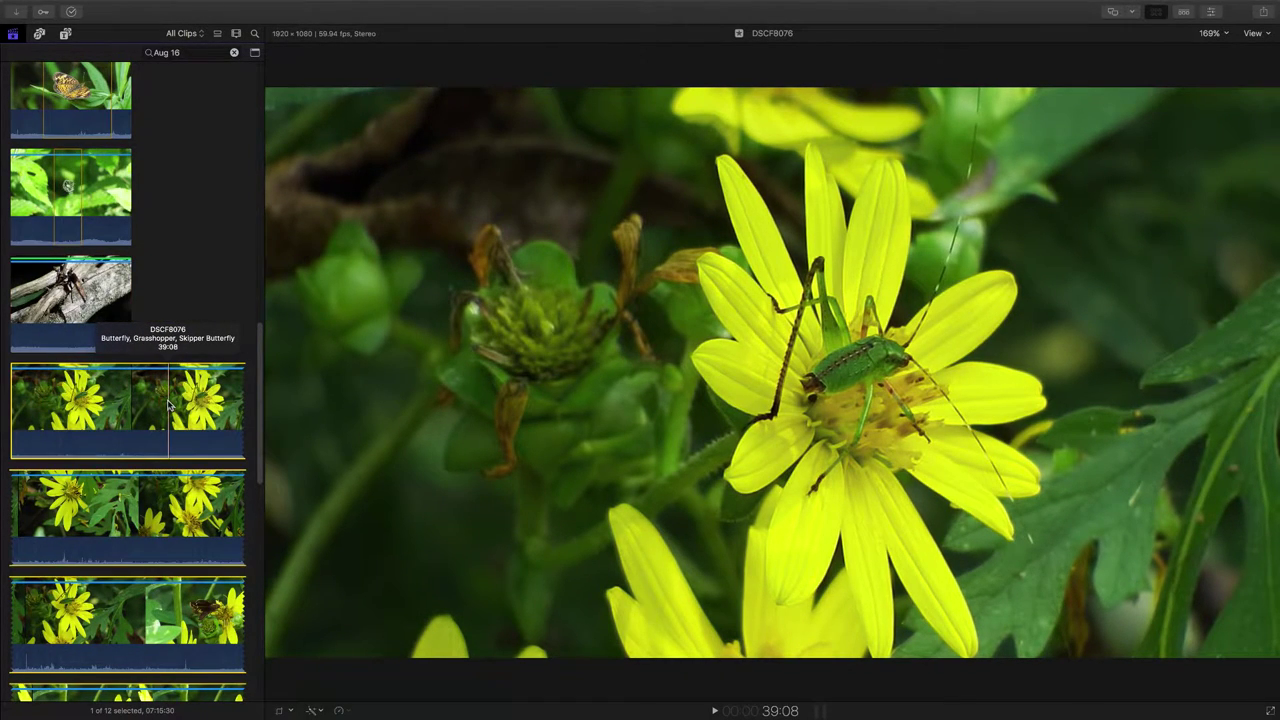
key("i")
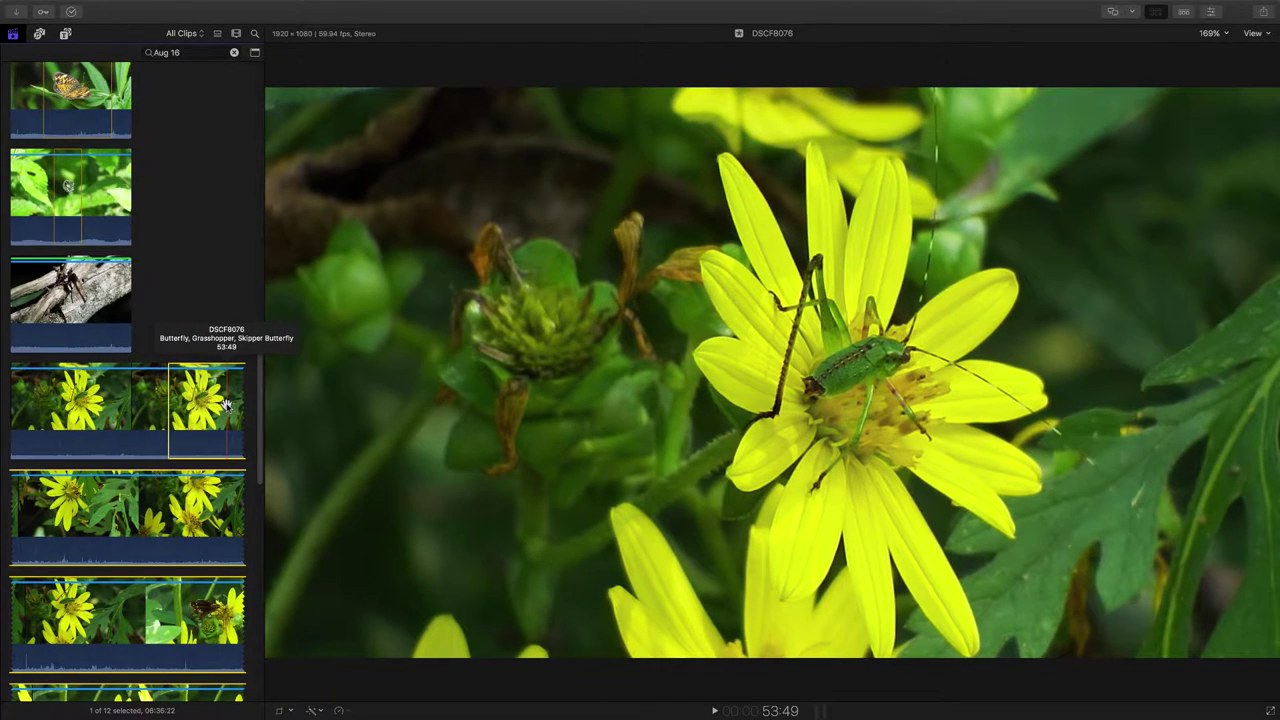
key("o")
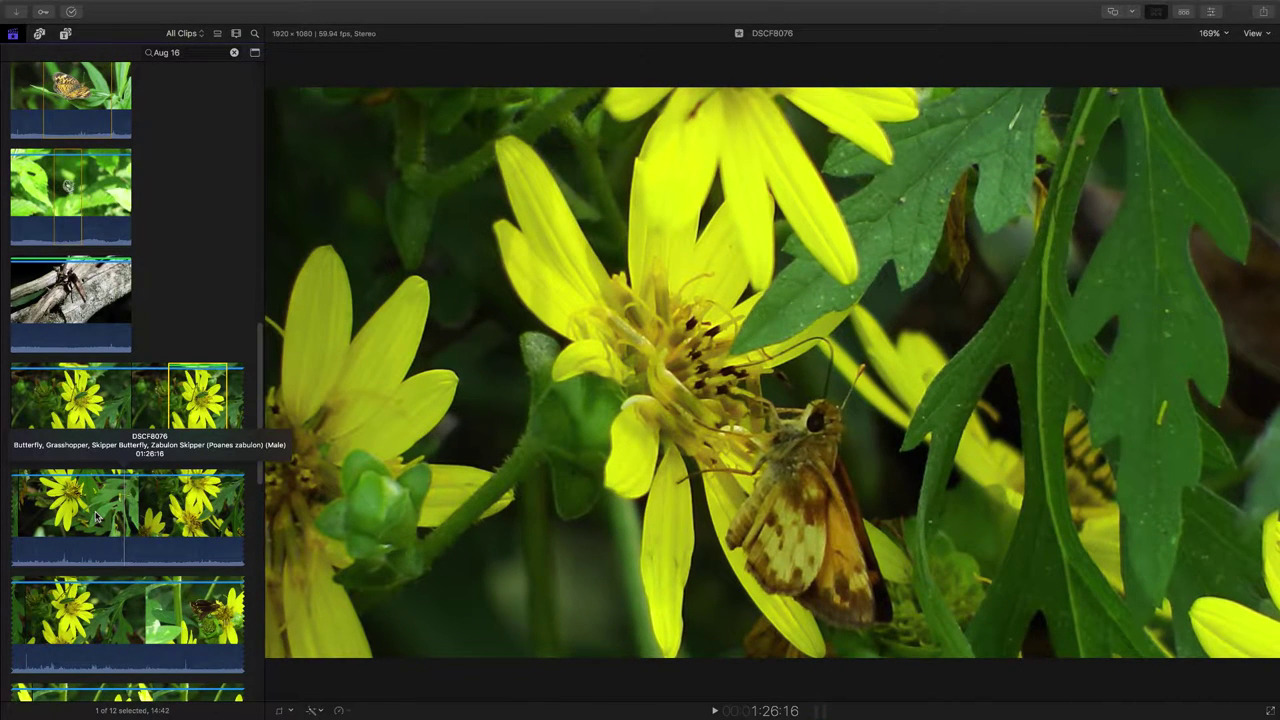
- Select the whole 05:49:14 yellow-flower clip DSCF8076 for review
left_click(97, 515)
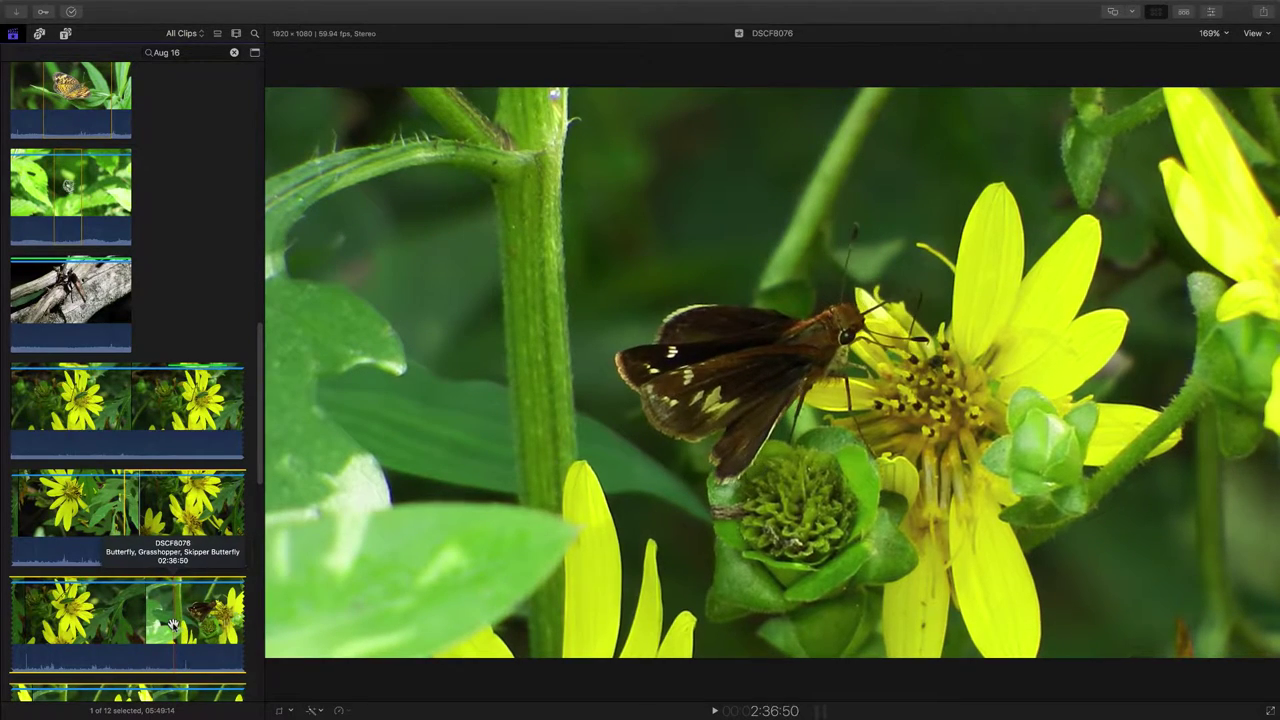
- Mark a 01:11:10 range around the skipper feeding on the yellow flower
key("i")
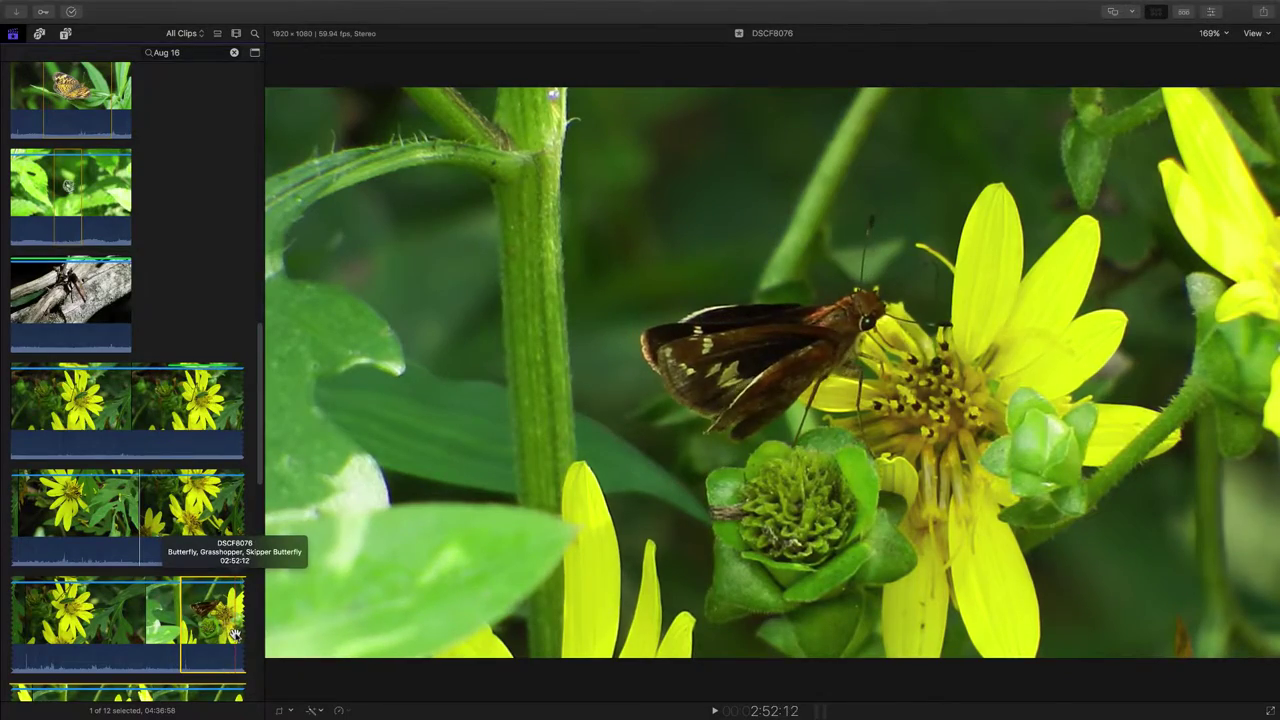
scroll(105, 683, "down", 5)
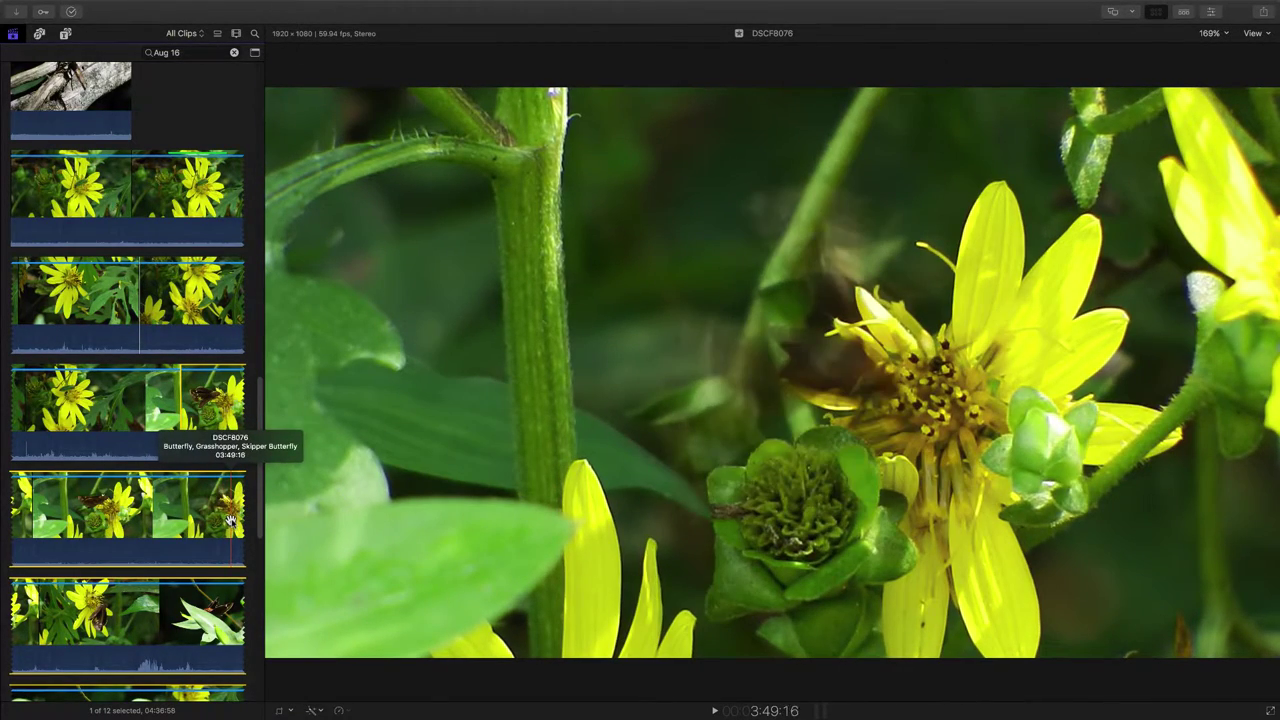
key("o")
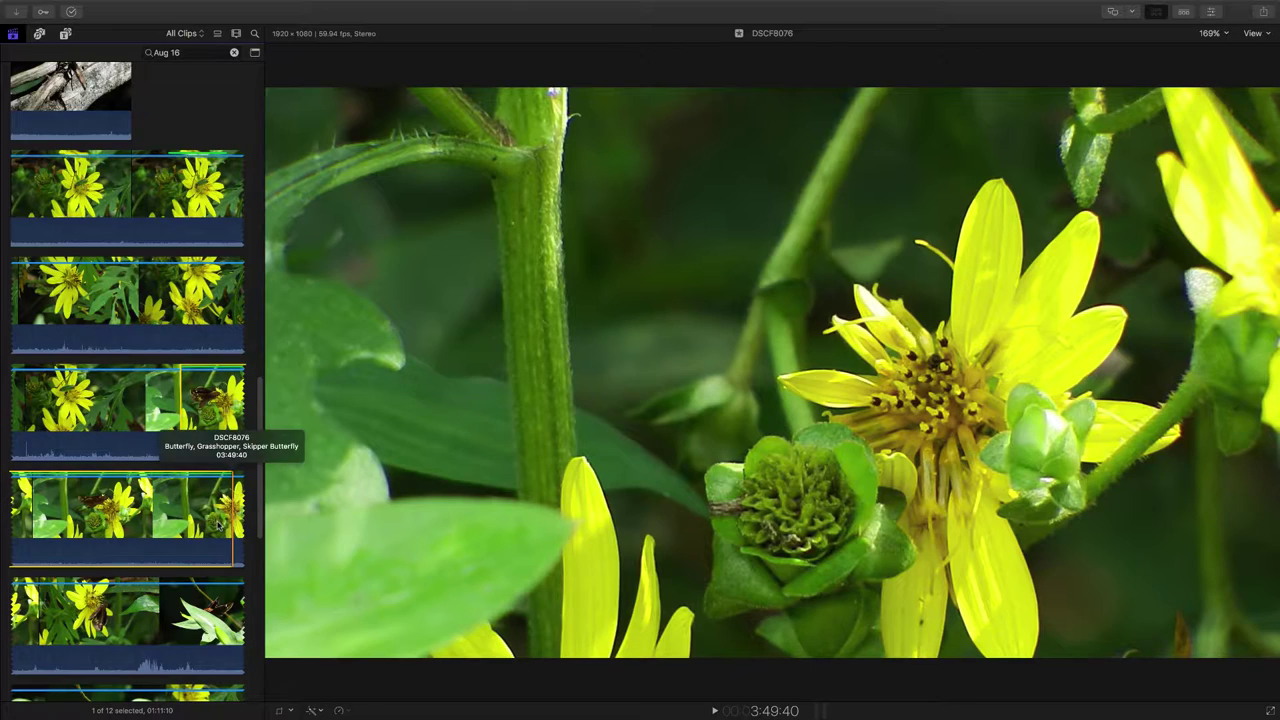
scroll(218, 525, "down", 3)
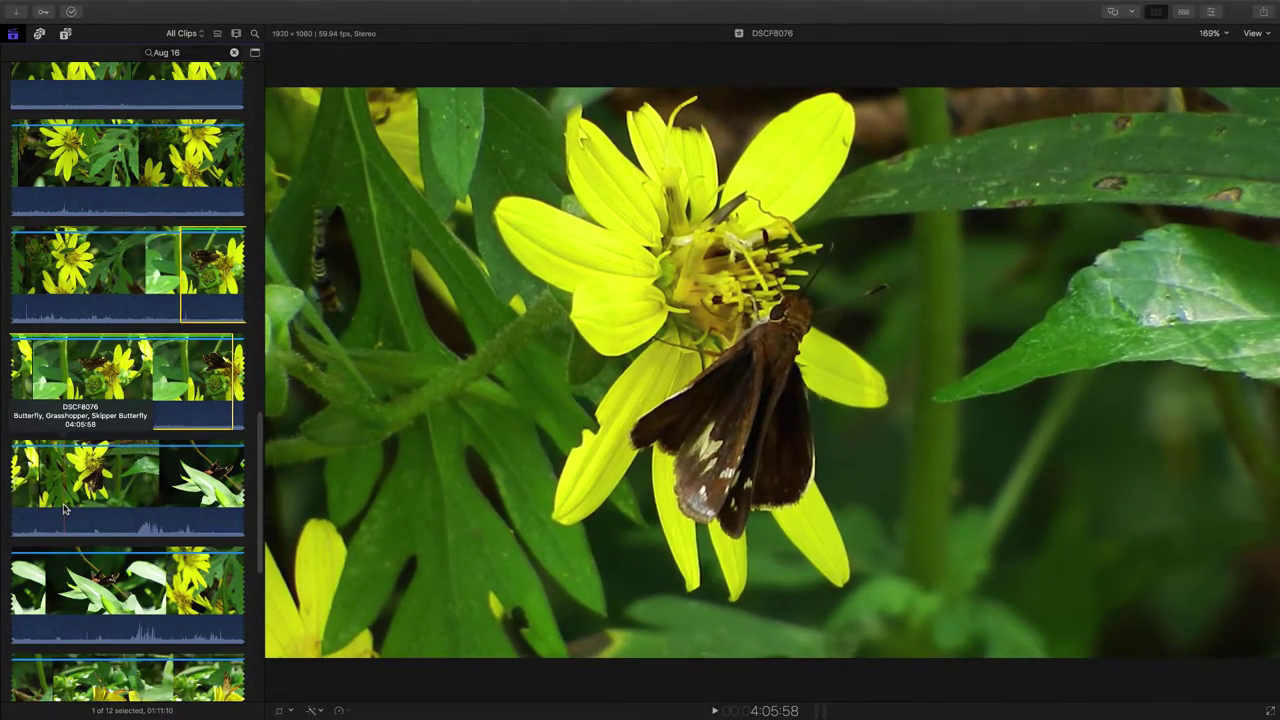
- Start a new range at the skipper shot, then return to an earlier skipper frame
key("i")
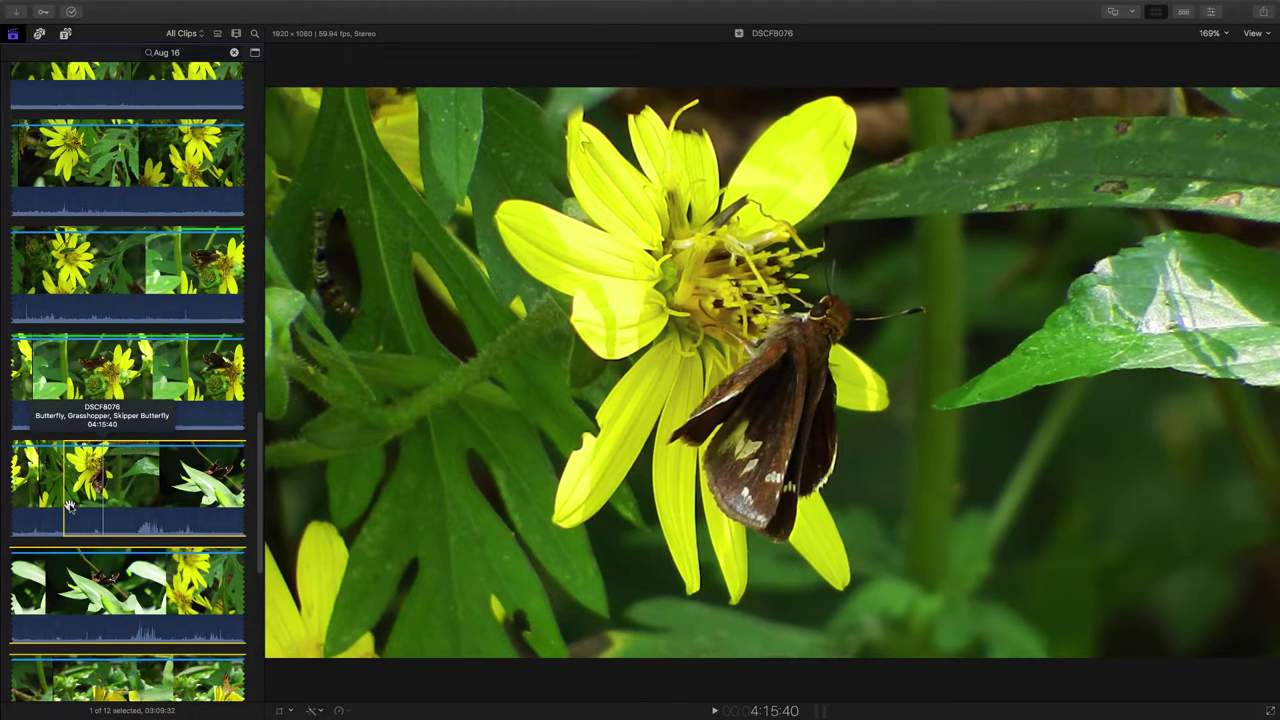
left_click(69, 505)
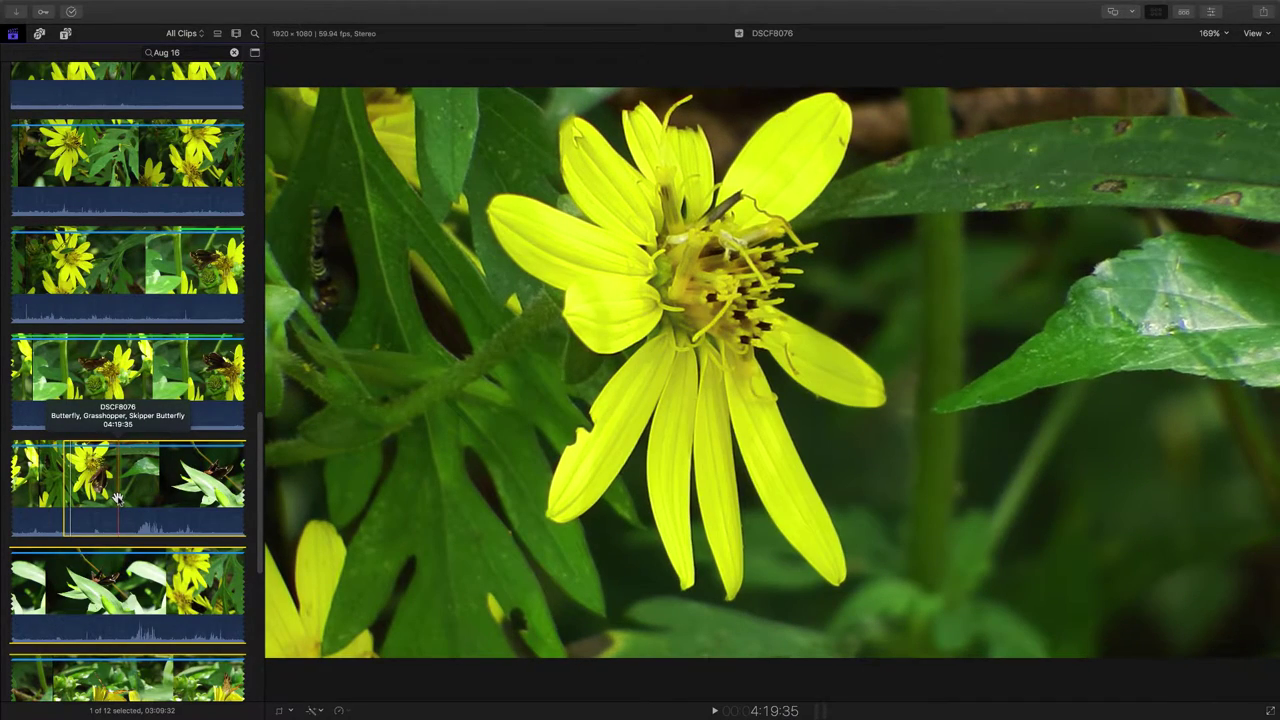
- End the skipper range at 13:38 and select the following leaves-and-flowers clip
key("o")
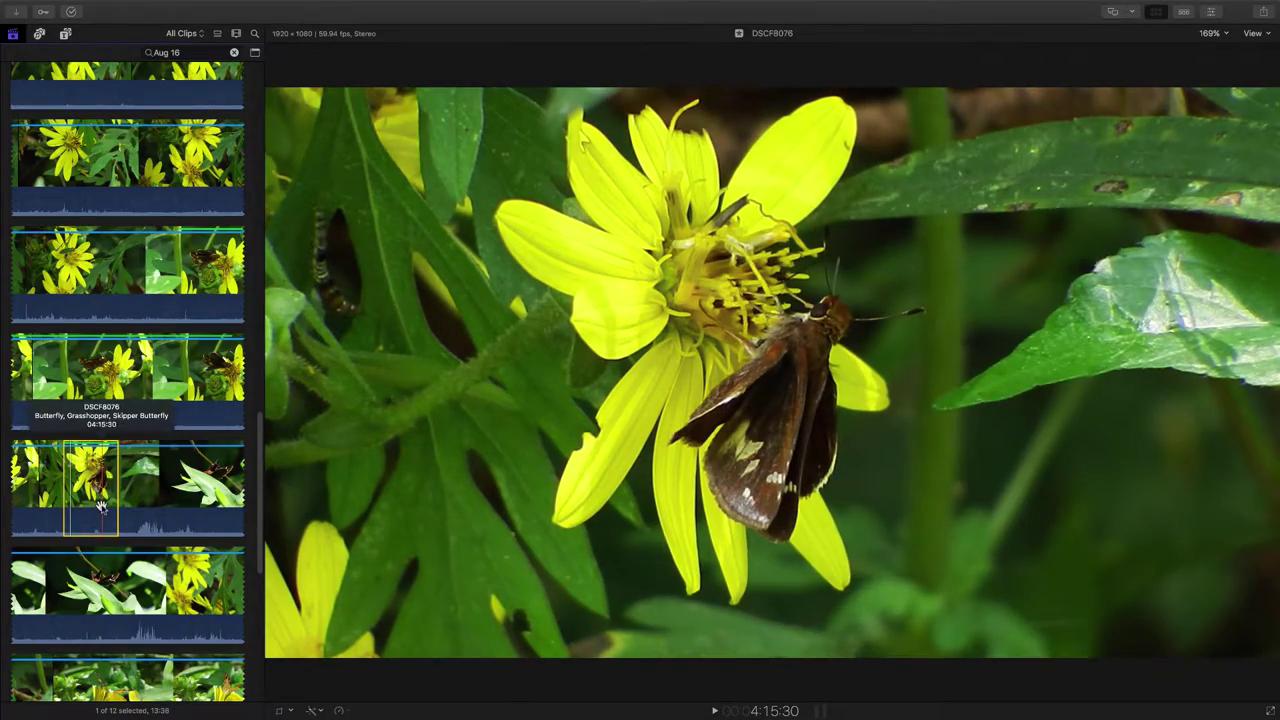
scroll(97, 506, "down", 2)
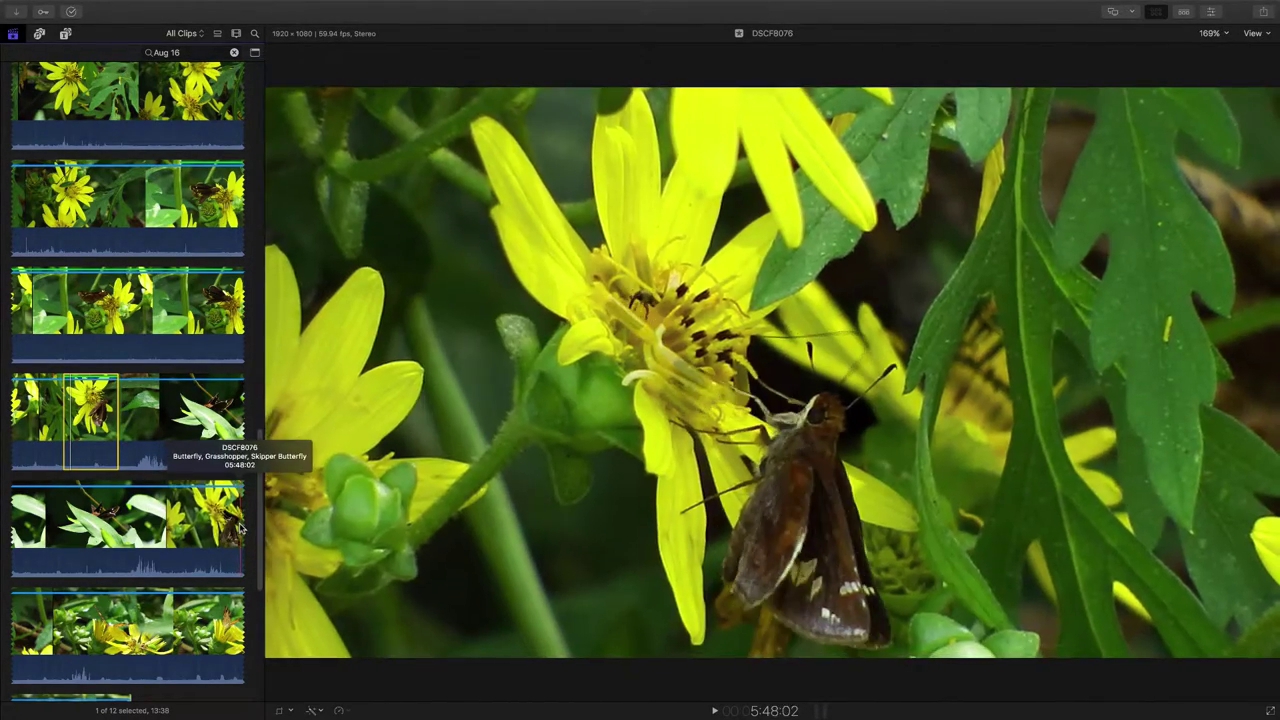
left_click(240, 527)
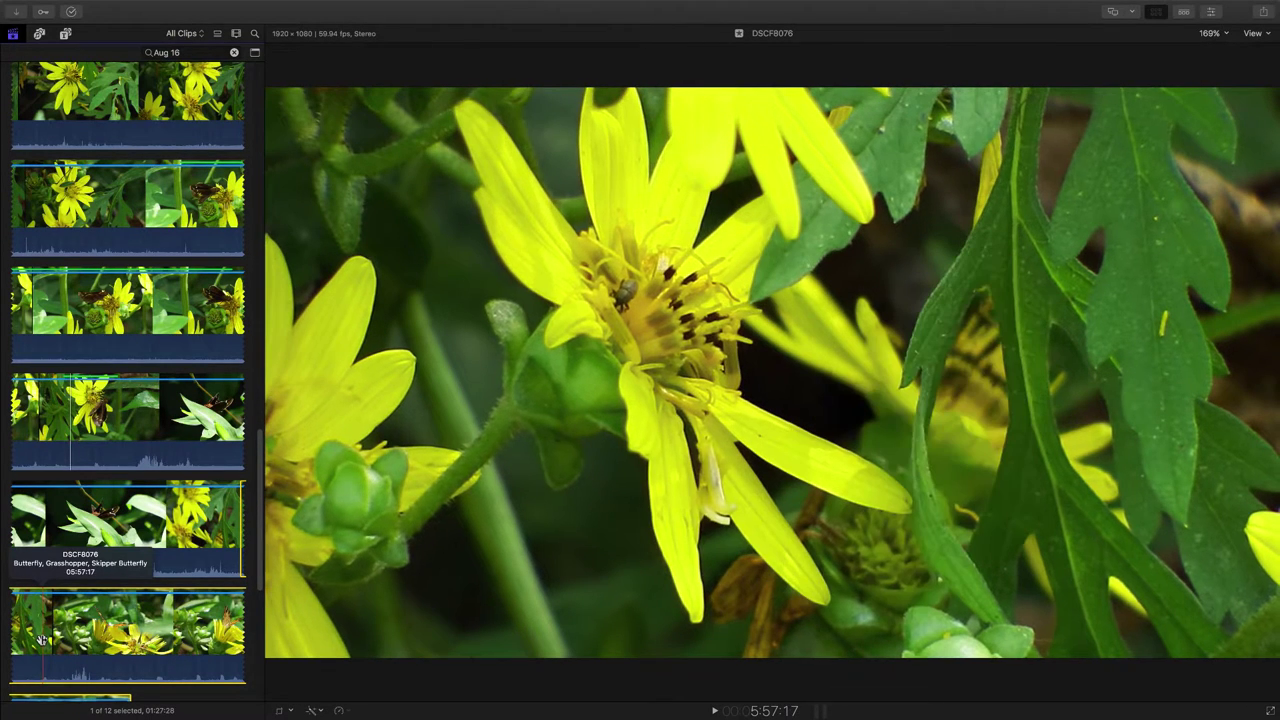
- End a 46:54 range, then skim DSCF8076 past the butterfly to the 7:15:13 leaf shot
key("o")
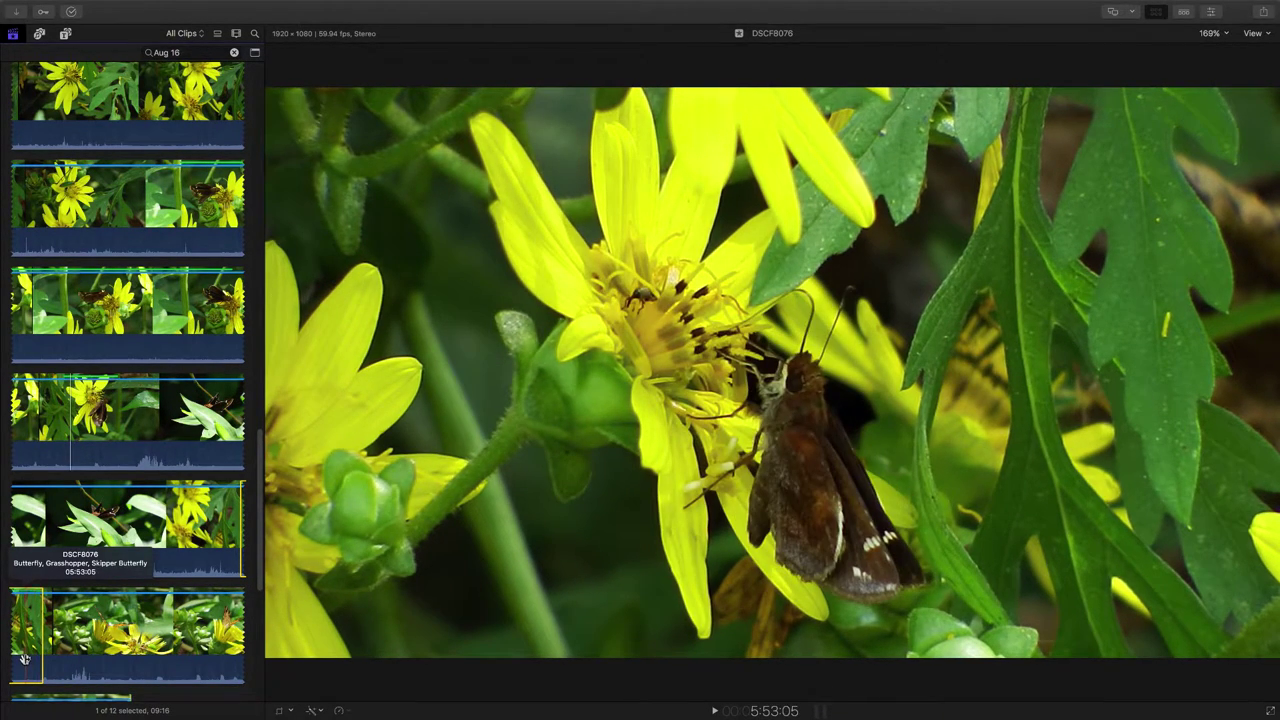
scroll(24, 658, "down", 1)
scroll(24, 658, "down", 2)
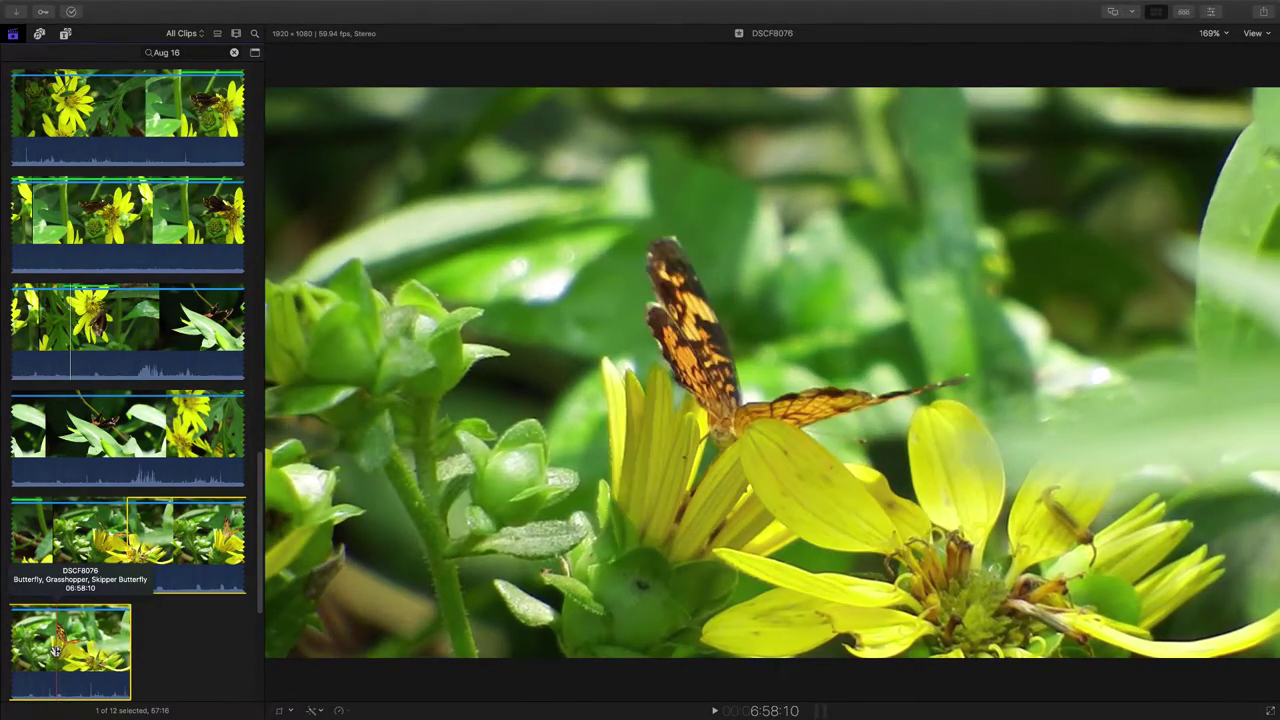
scroll(52, 650, "down", 1)
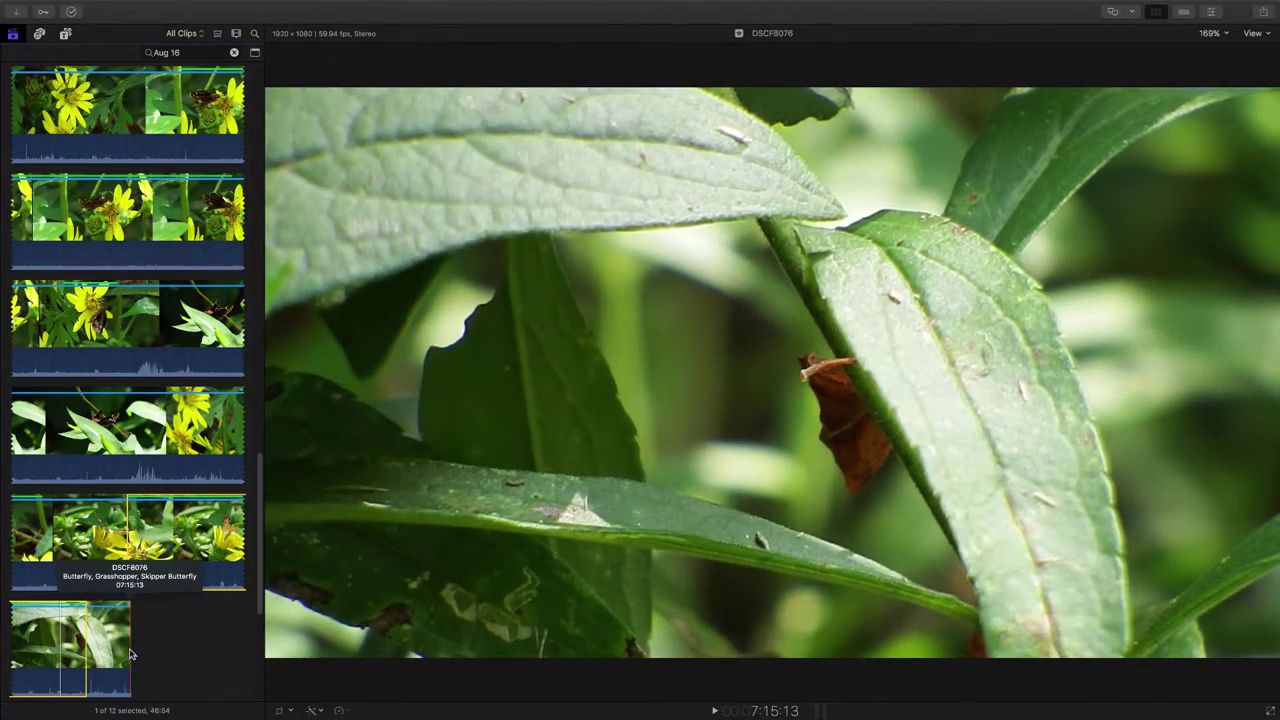
- Scroll down to preview DSCF8077, showing a butterfly on a yellow flower
scroll(170, 640, "down", 4)
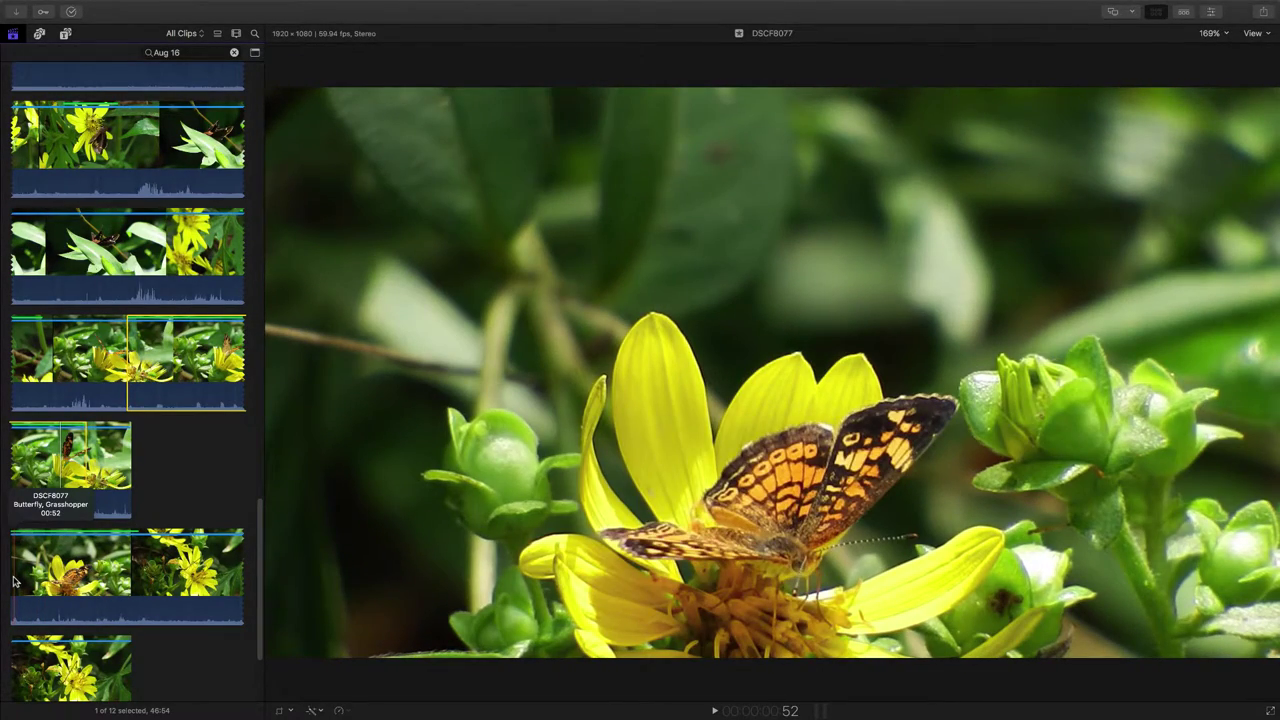
- Select DSCF8077 and skim to the grasshopper-and-skipper shot near 58:12
left_click(14, 581)
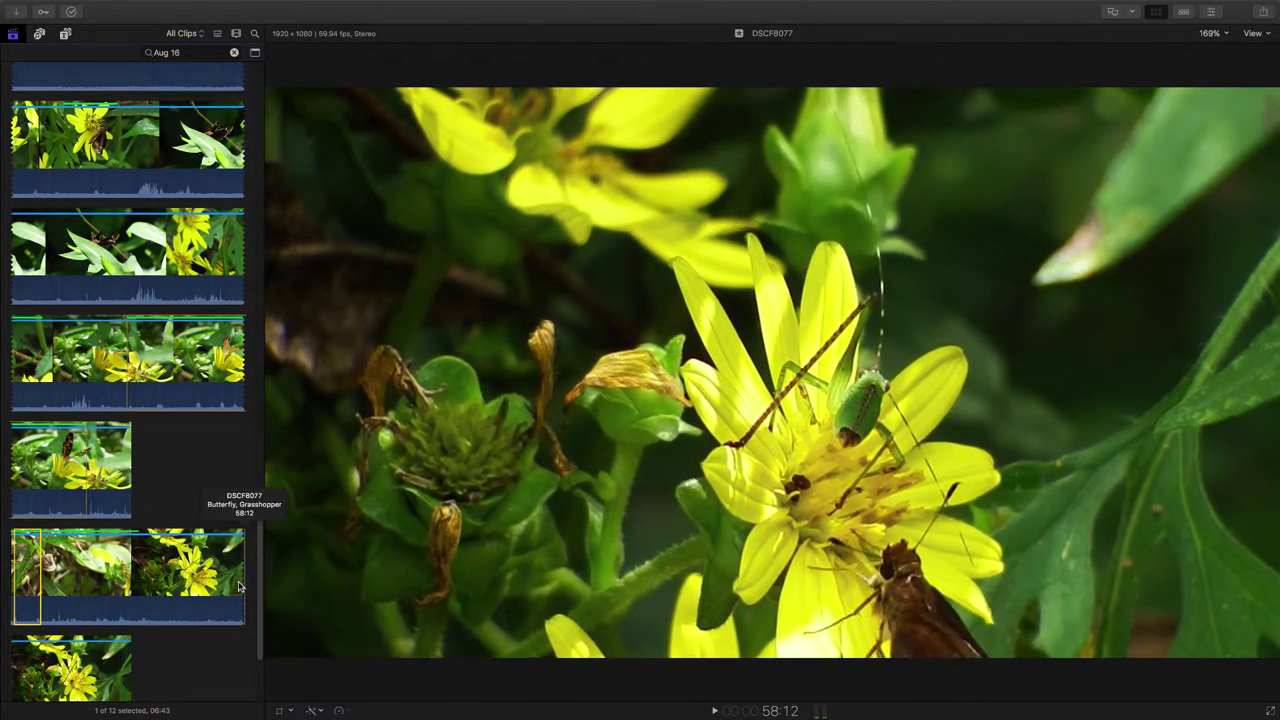
- Step back through the grasshopper frames in DSCF8077, then select the next flower clip
scroll(239, 586, "down", 2)
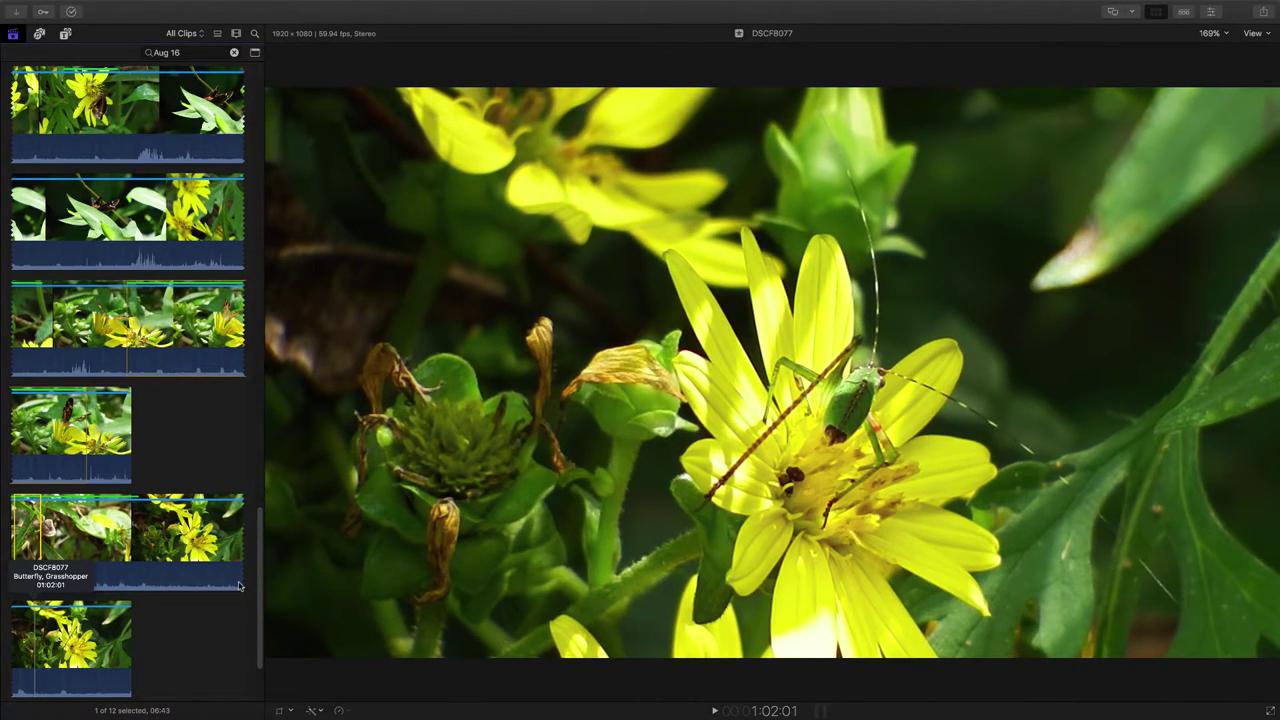
key("j")
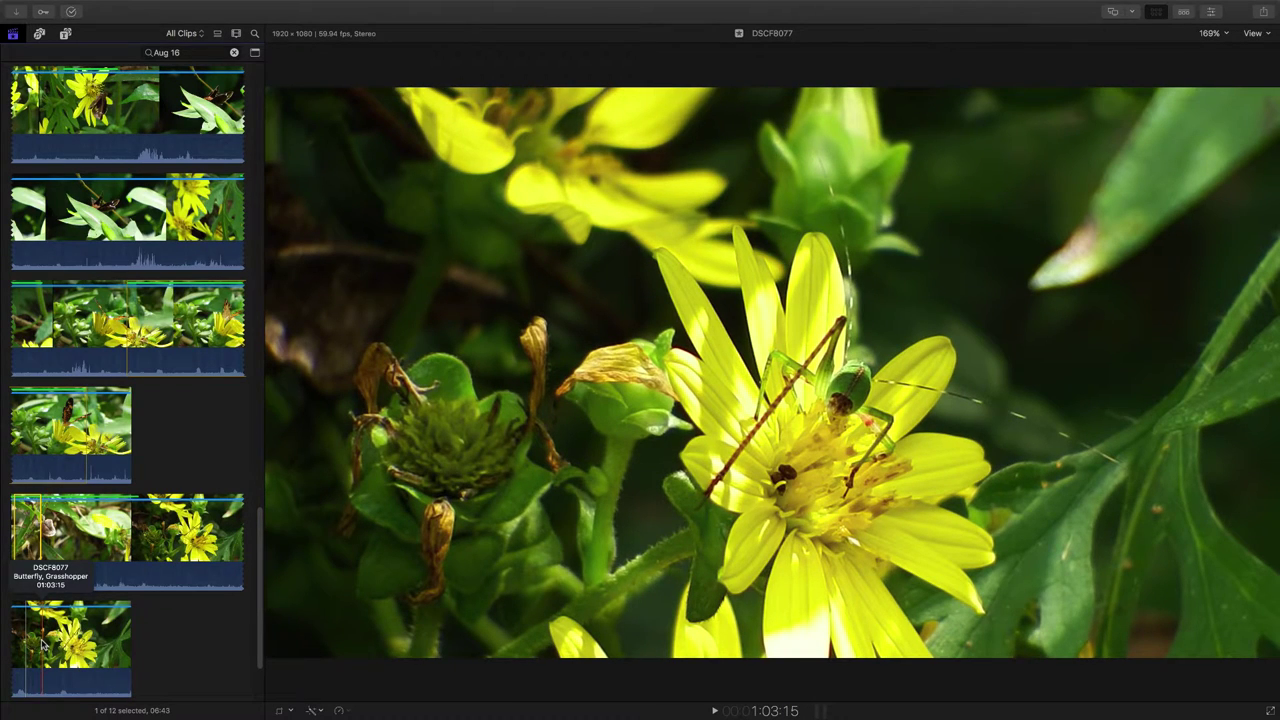
left_click(43, 646)
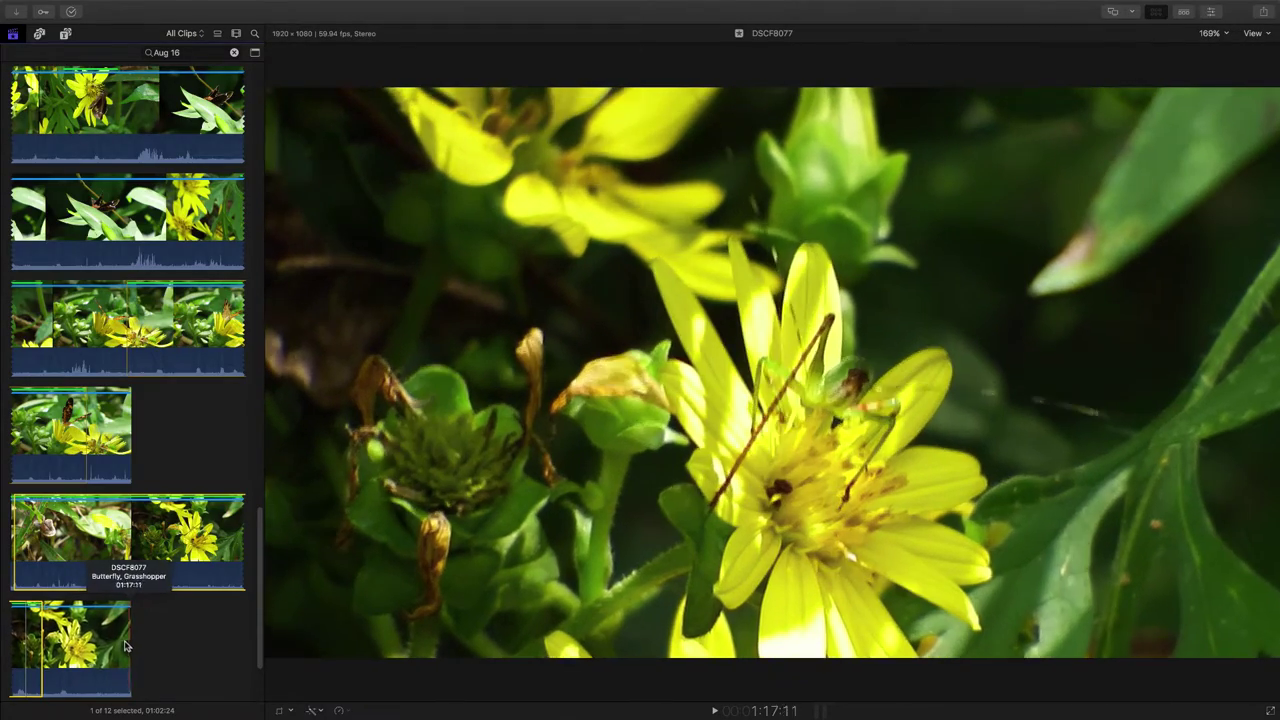
- Select Skipper Butterfly clip DSCF8079 and filter the browser to Favorites
scroll(95, 650, "down", 3)
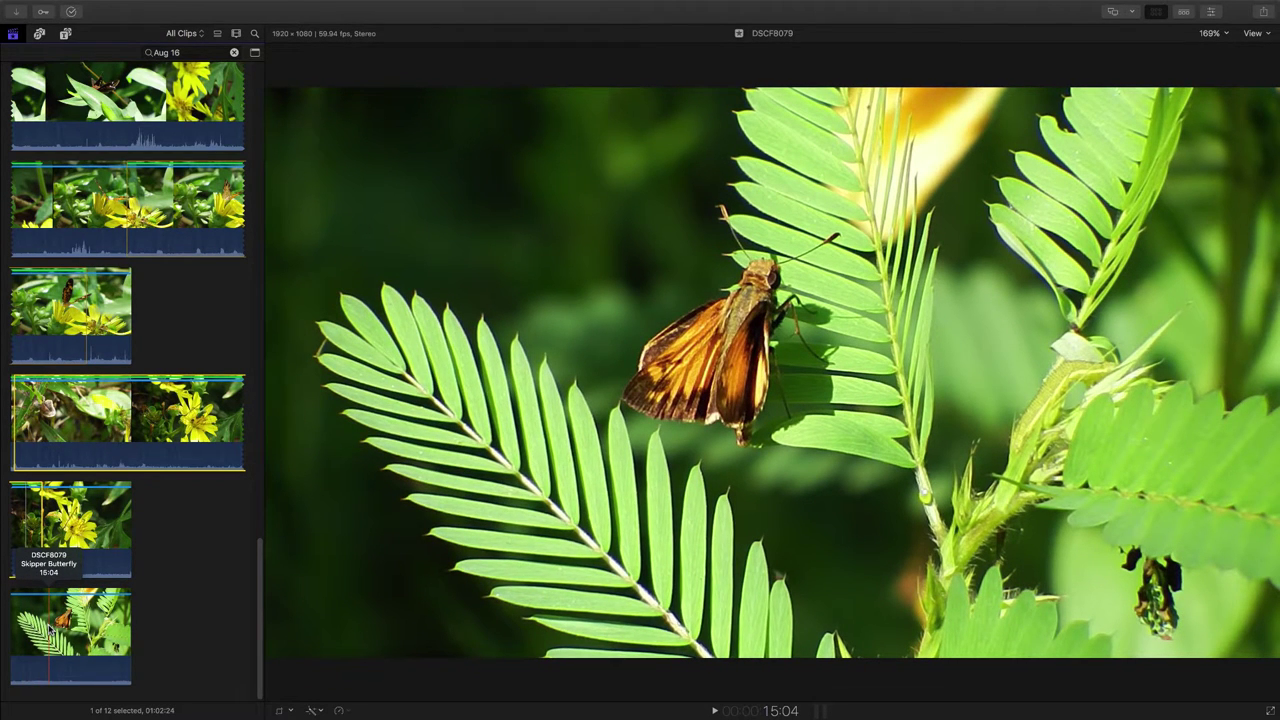
left_click(48, 630)
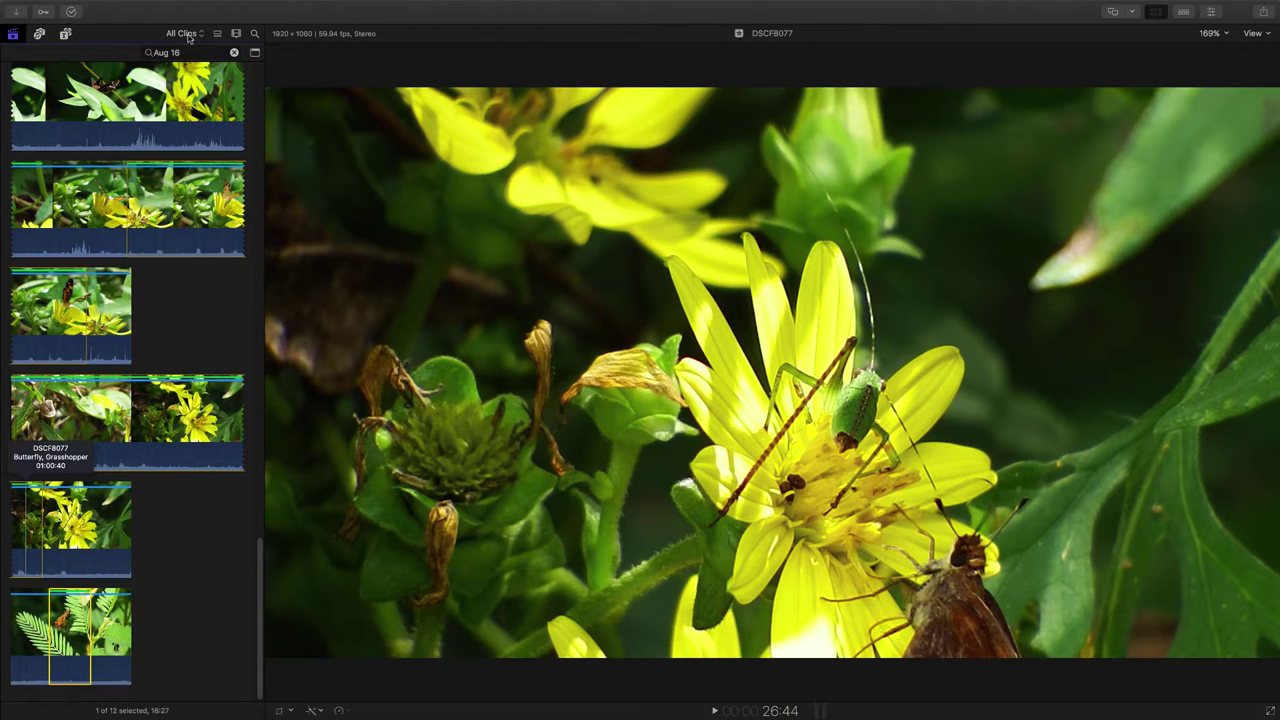
left_click(186, 34)
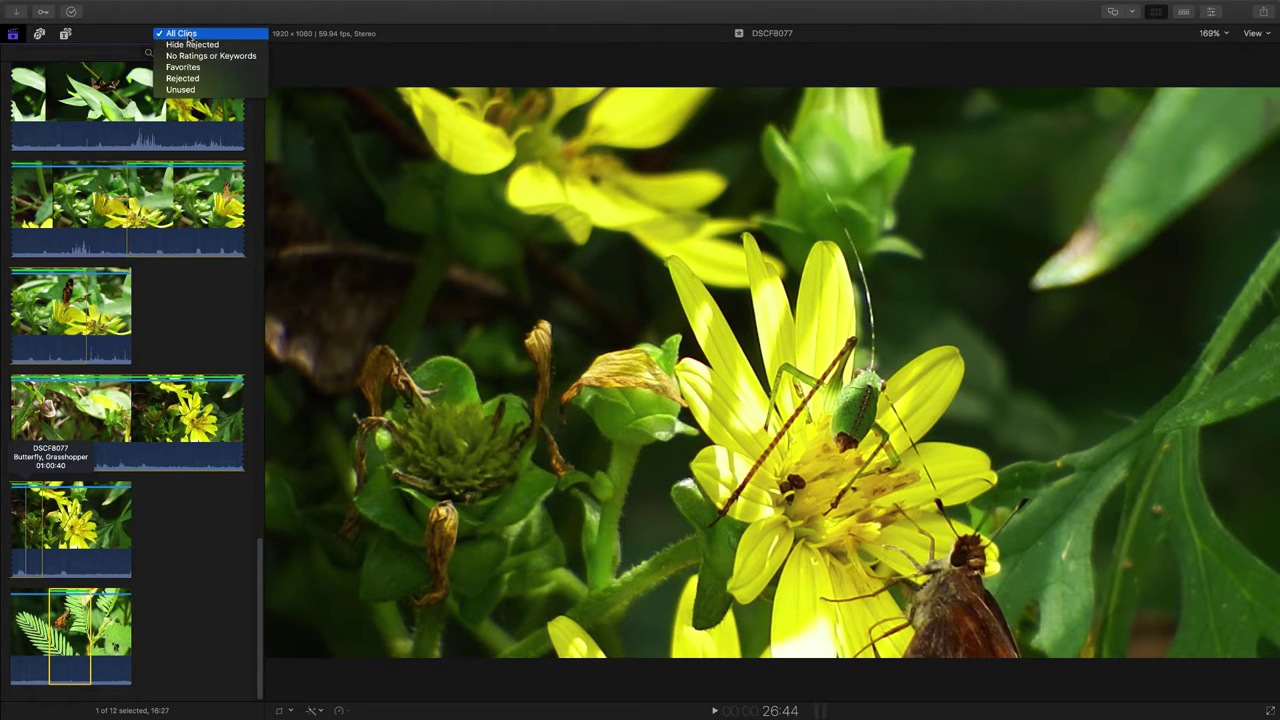
left_click(183, 67)
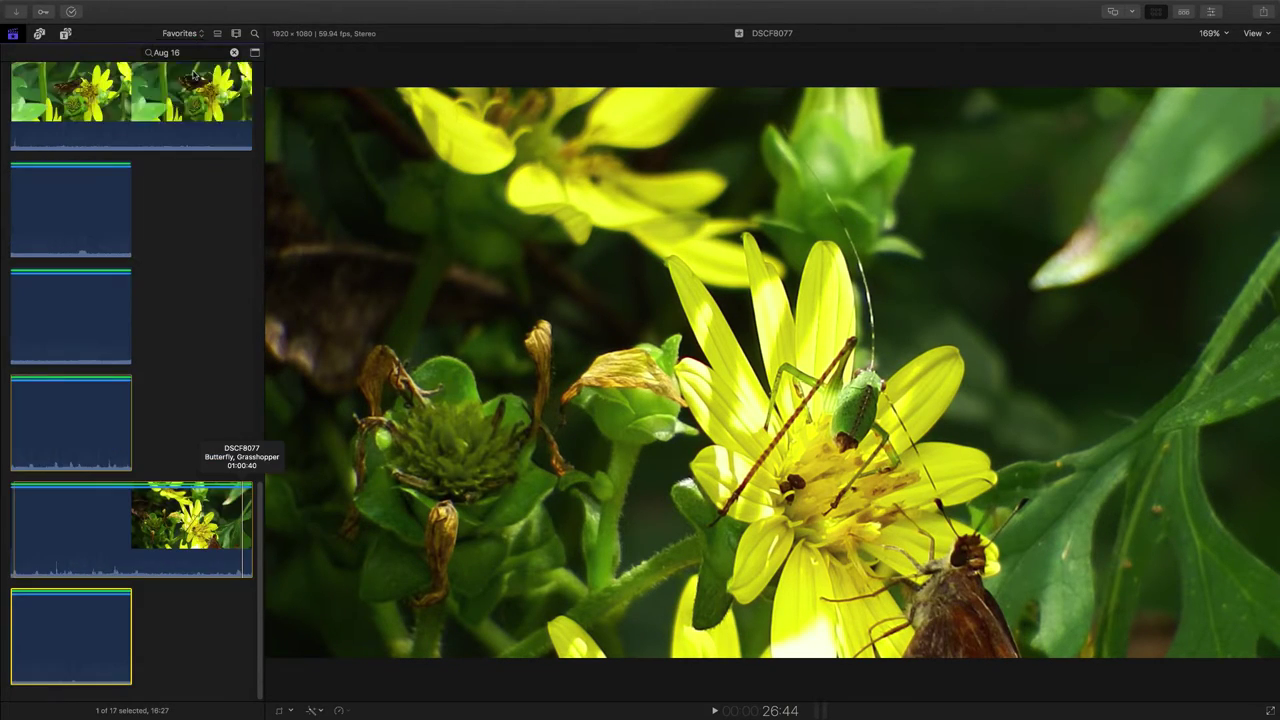